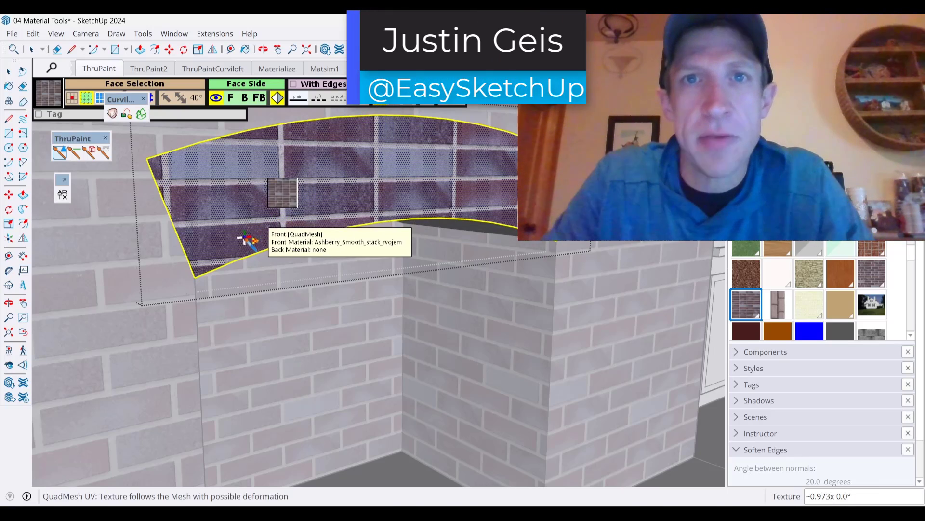
# Rescale the demo arch's brick texture and shift it along the band in ThruPaint's Visual mode.
pyautogui.click(247, 239)
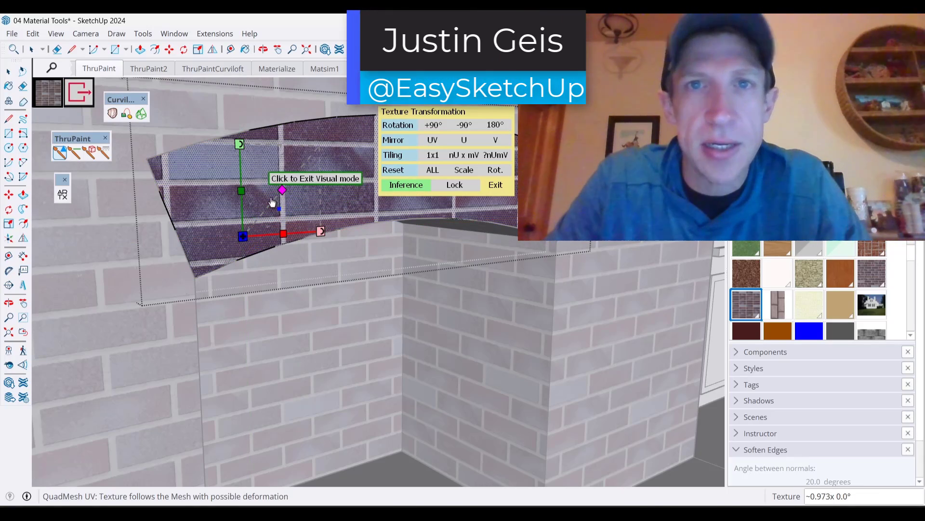
pyautogui.moveTo(282, 190); pyautogui.dragTo(283, 188)
pyautogui.moveTo(246, 234); pyautogui.dragTo(283, 173)
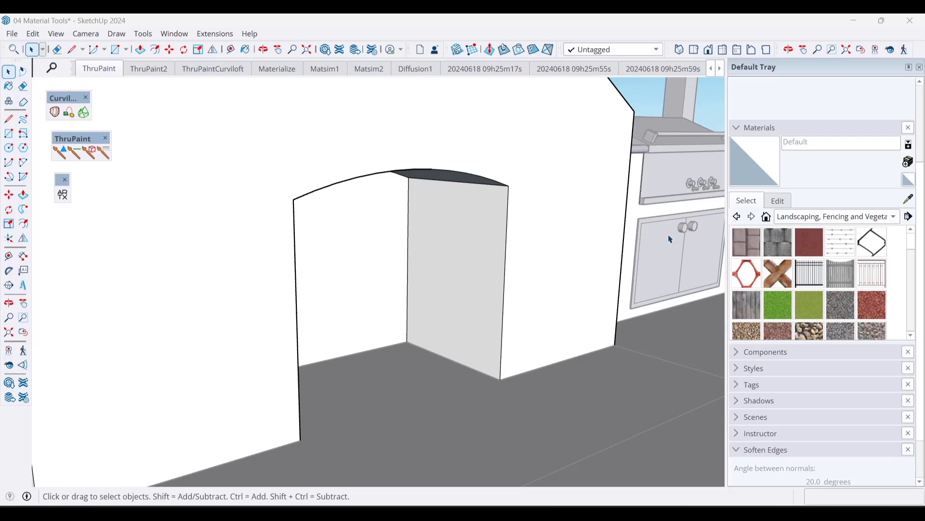
# Show the Brick, Cladding and Siding materials collection, briefly opening and closing Extension Warehouse.
pyautogui.click(827, 219)
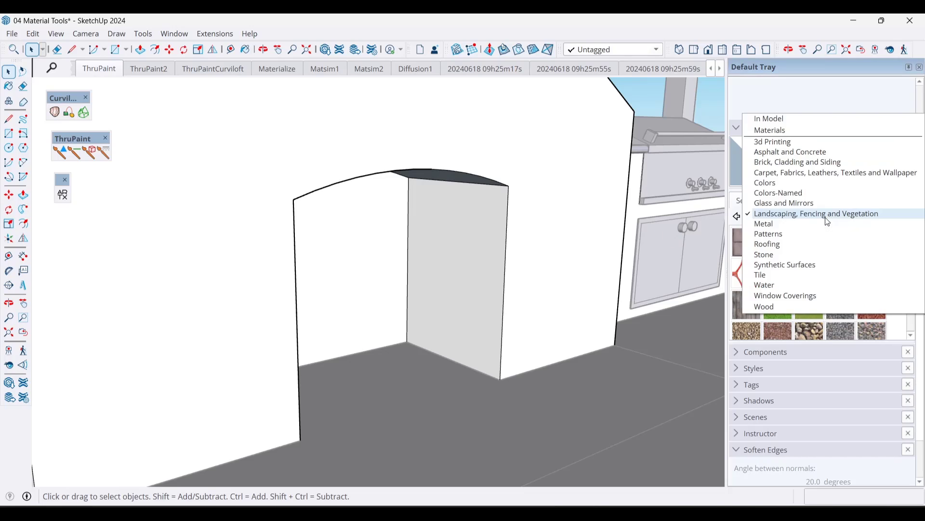
pyautogui.click(800, 162)
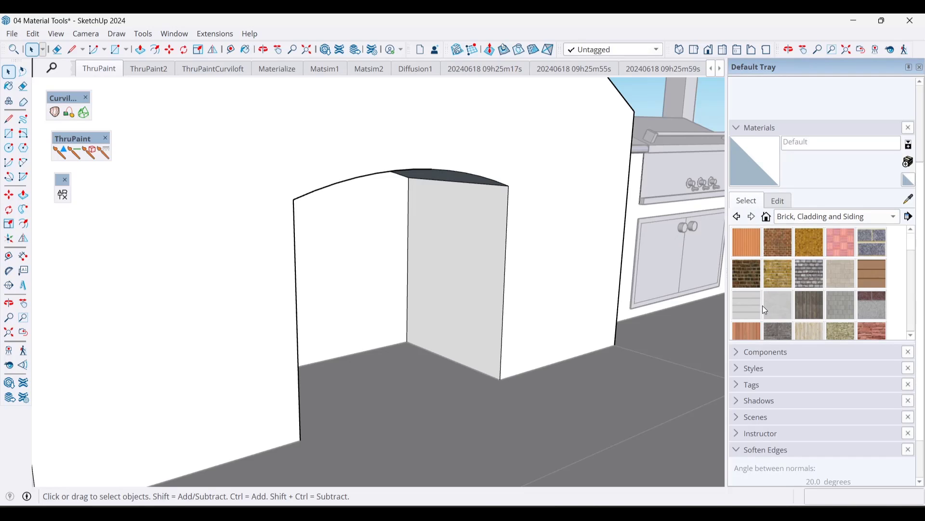
pyautogui.click(338, 50)
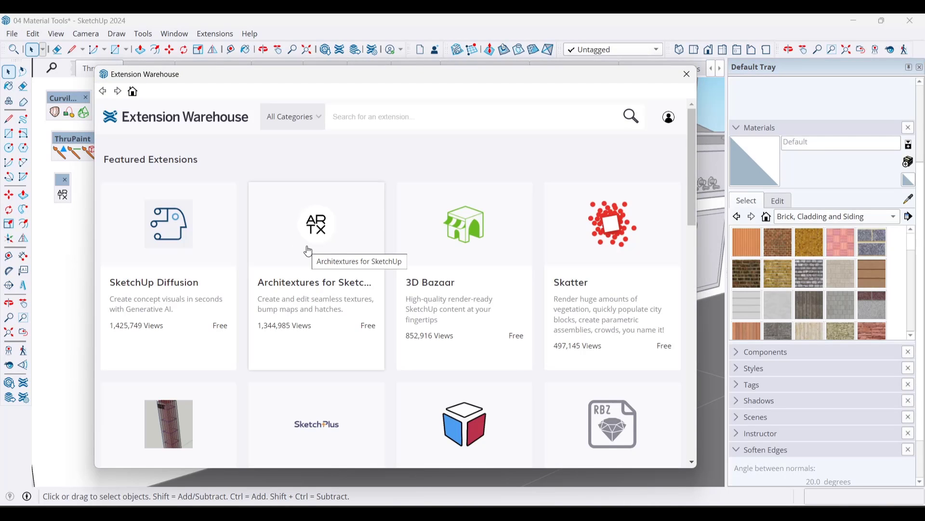
pyautogui.click(687, 74)
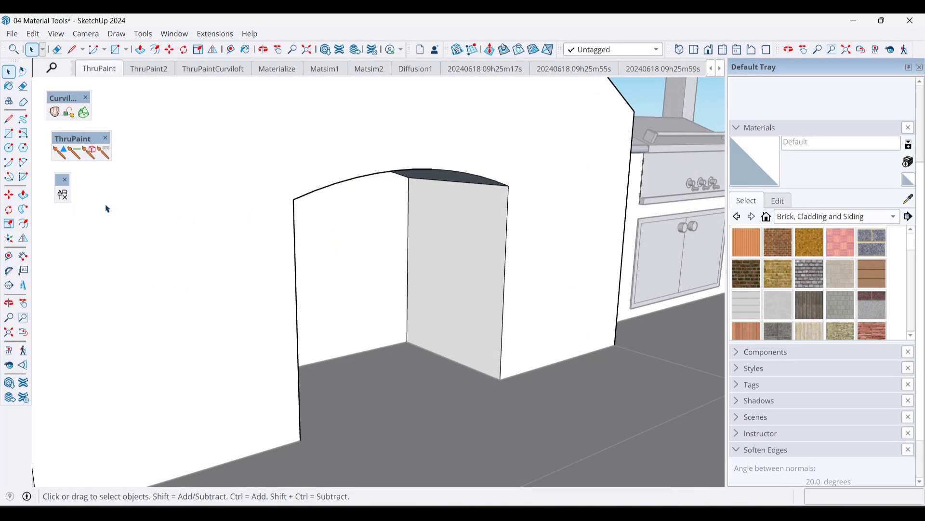
# Import the Ashberry Smooth, Stretcher brick texture from the Architextures library.
pyautogui.click(63, 194)
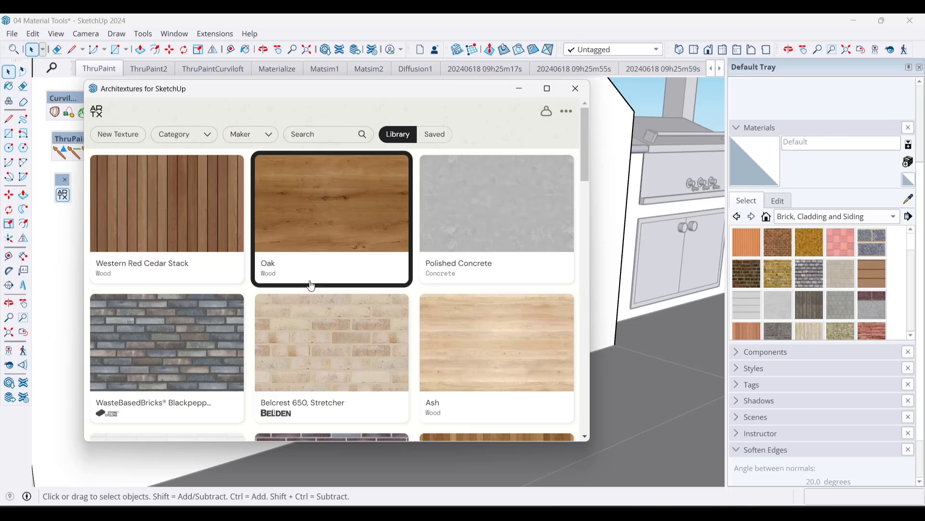
pyautogui.click(180, 140)
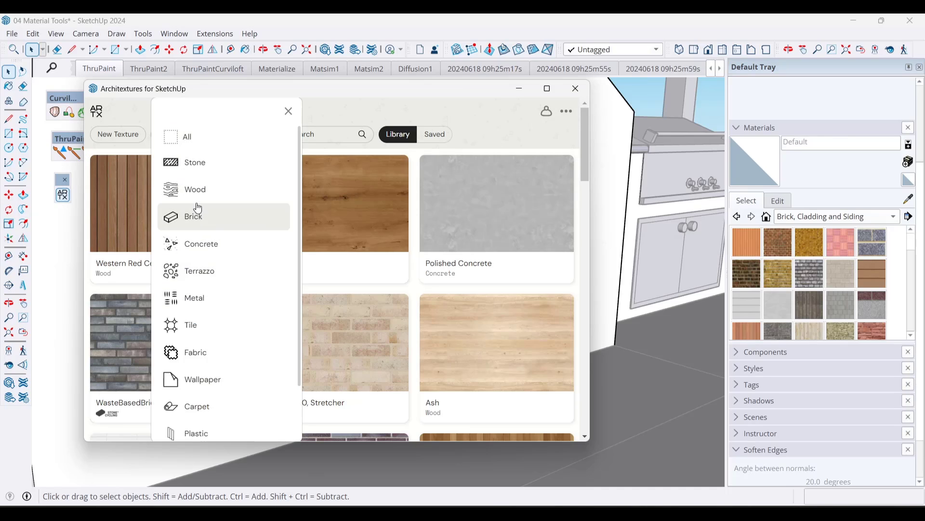
pyautogui.click(337, 118)
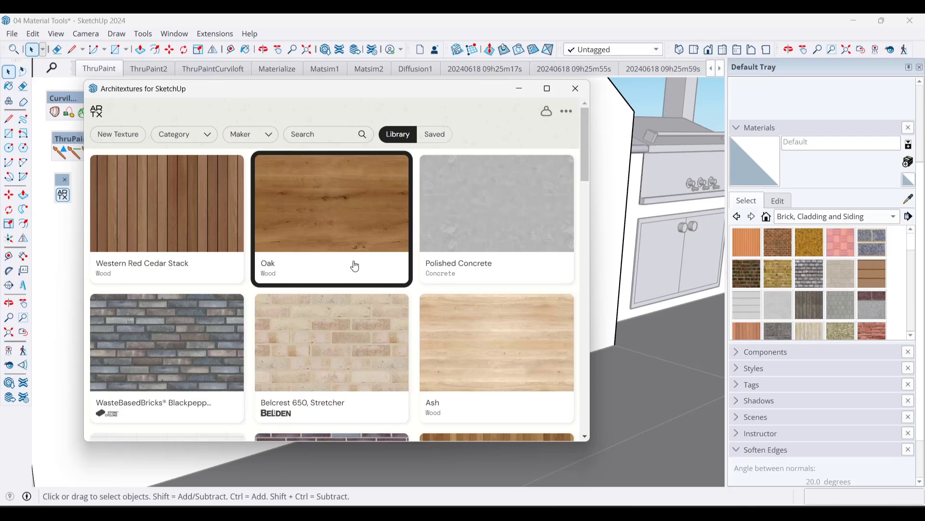
pyautogui.scroll(-3, 355, 266)
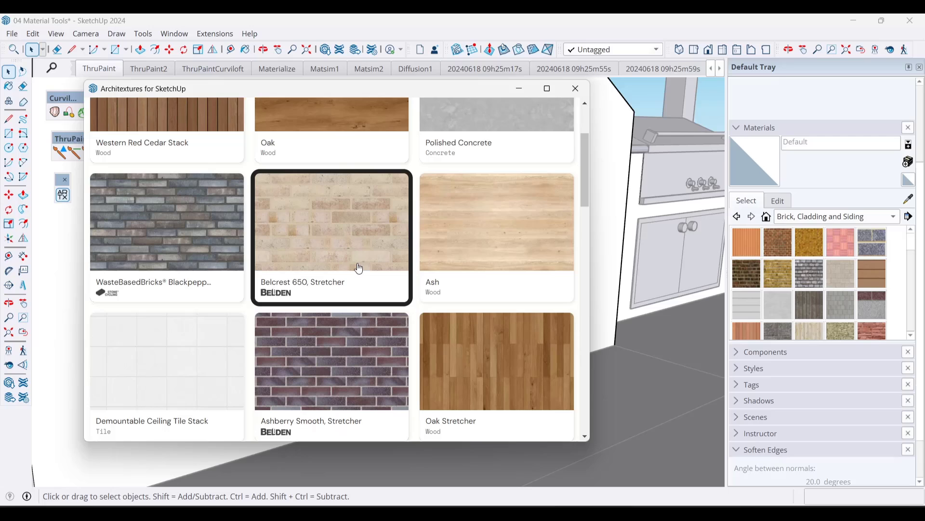
pyautogui.scroll(-1, 338, 299)
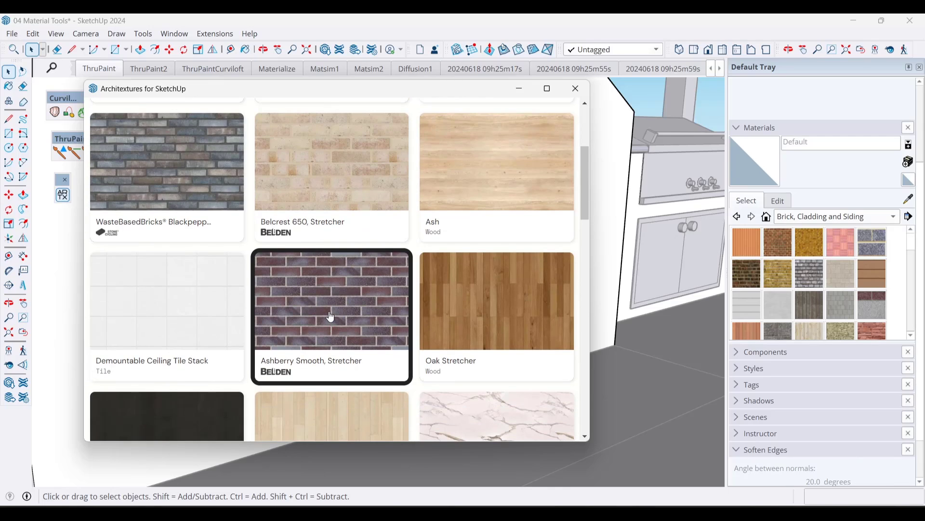
pyautogui.click(330, 316)
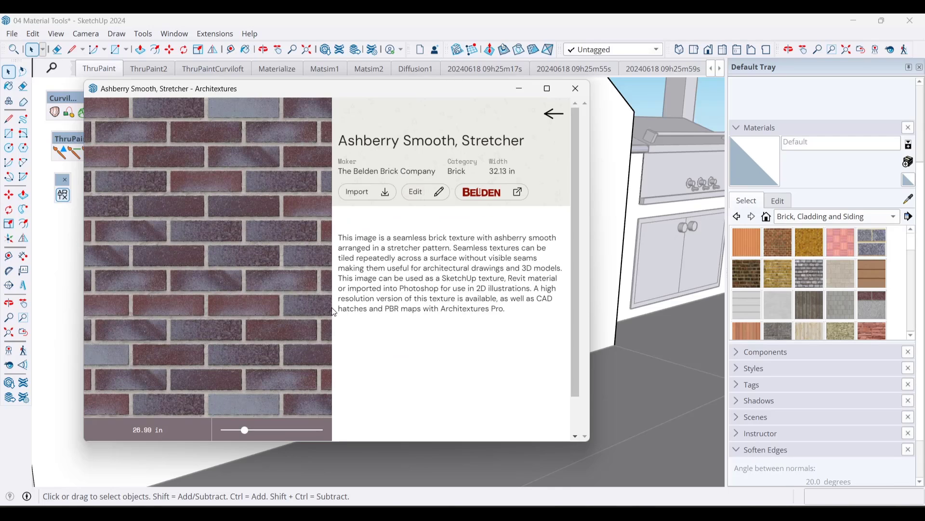
pyautogui.click(369, 195)
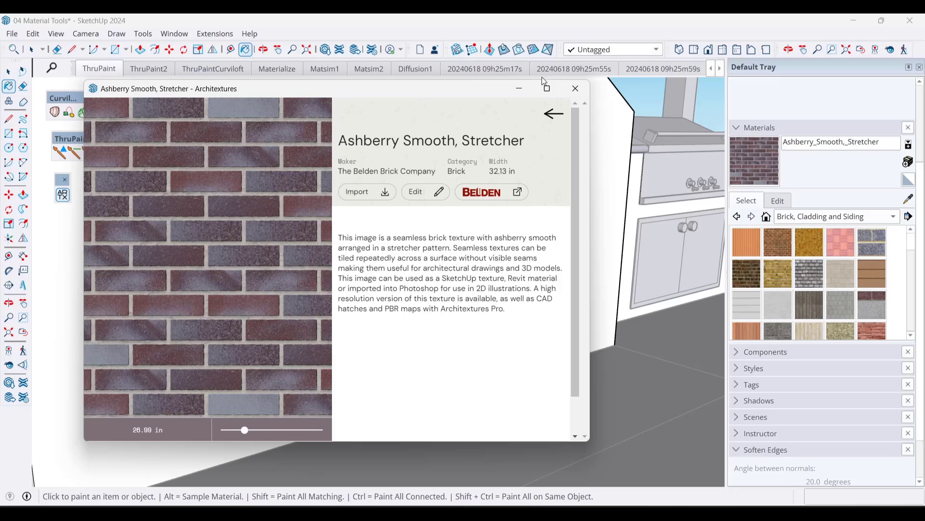
# Paint the back wall and the arch's right, top and left inner faces with Ashberry brick, then inspect.
pyautogui.click(519, 89)
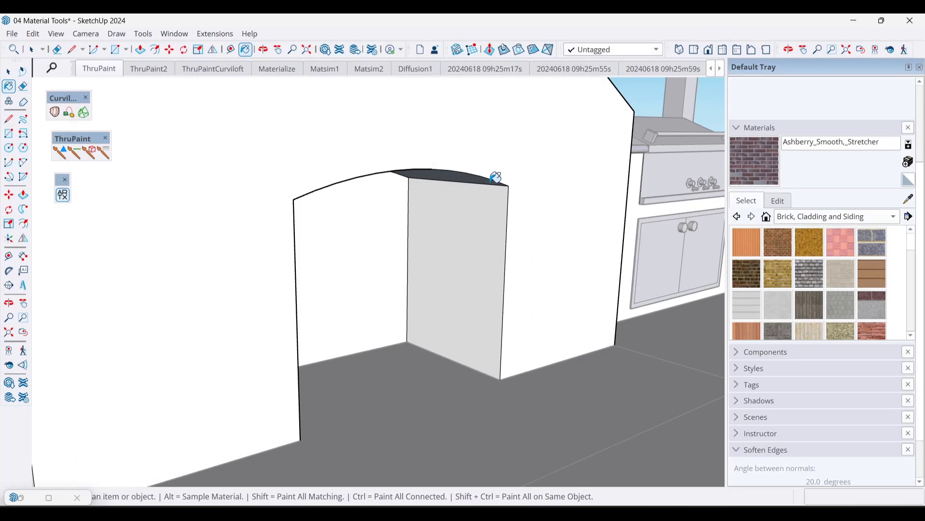
pyautogui.click(431, 139)
pyautogui.click(448, 207)
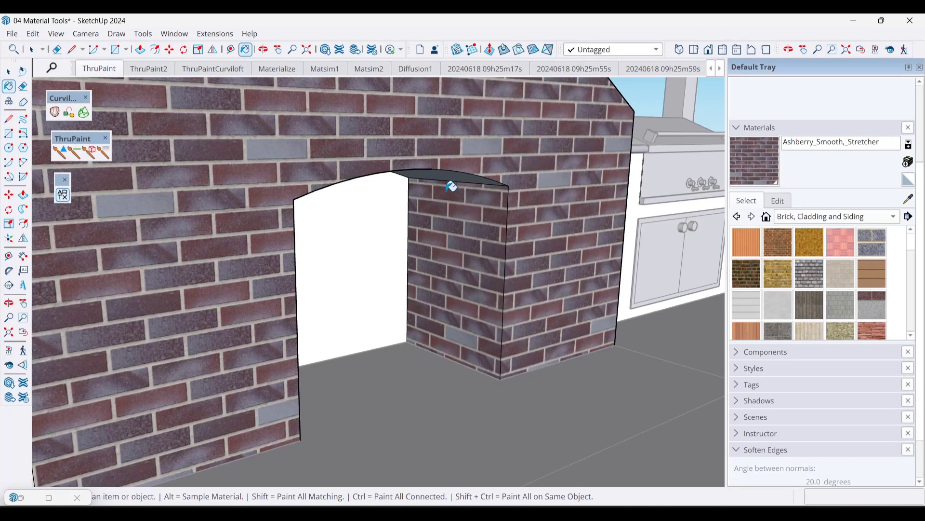
pyautogui.click(449, 173)
pyautogui.click(385, 217)
pyautogui.moveTo(454, 212)
pyautogui.mouseDown(button='middle')
pyautogui.moveTo(250, 201)
pyautogui.moveTo(217, 149)
pyautogui.moveTo(248, 234)
pyautogui.moveTo(372, 264)
pyautogui.moveTo(440, 264)
pyautogui.moveTo(201, 207)
pyautogui.moveTo(262, 196)
pyautogui.mouseUp(button='middle')
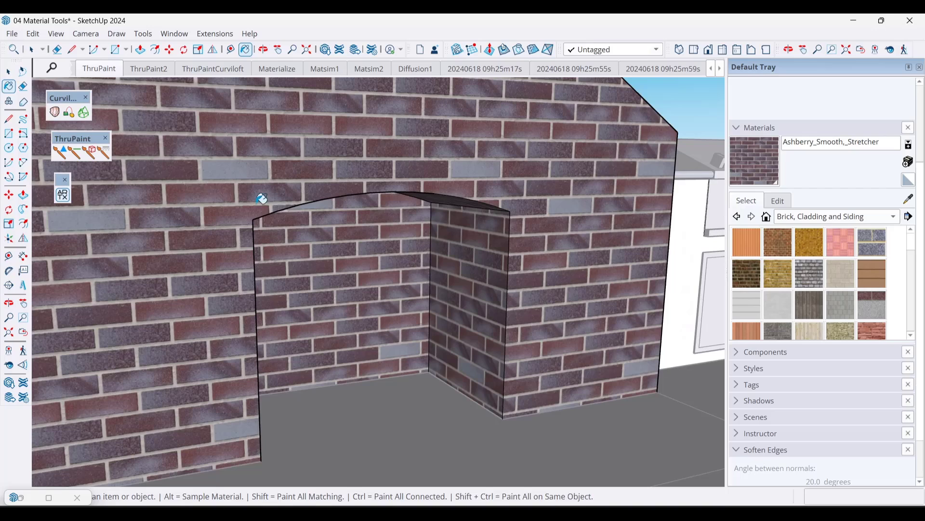
pyautogui.press('space')
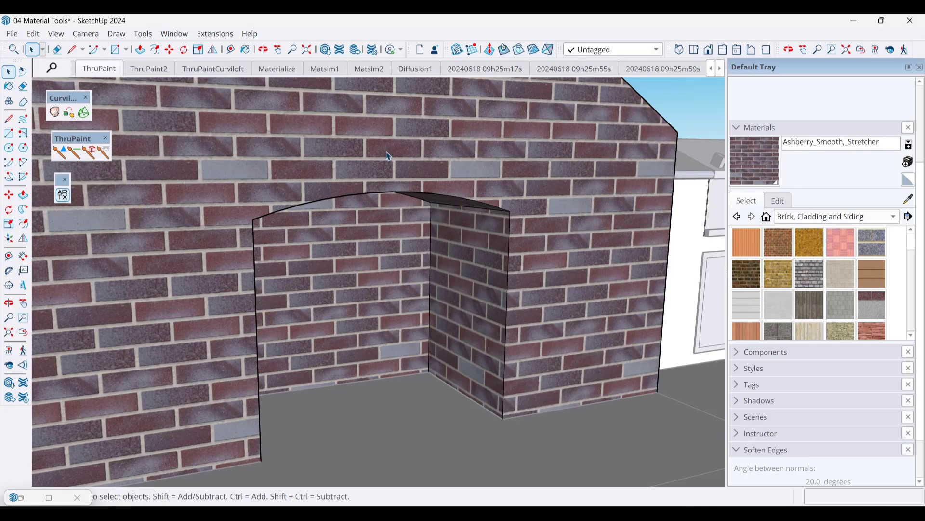
pyautogui.moveTo(462, 187); pyautogui.dragTo(363, 163, button='middle')
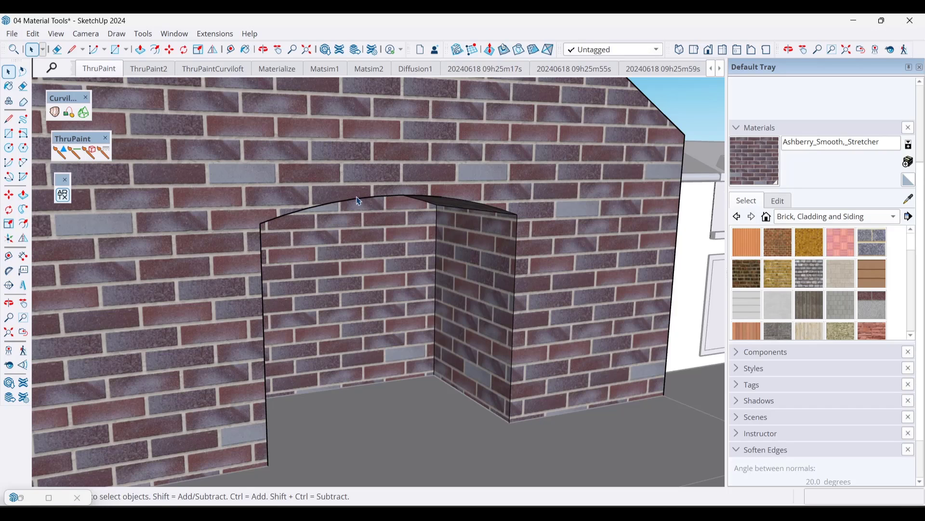
pyautogui.moveTo(328, 179); pyautogui.dragTo(280, 216, button='middle')
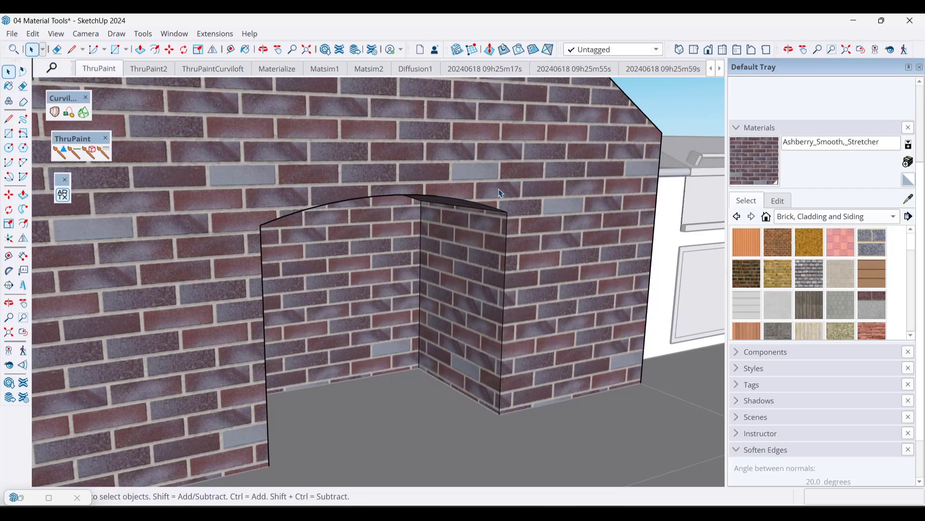
pyautogui.moveTo(375, 197); pyautogui.dragTo(377, 200, button='middle')
# Offset the arch's top curved edge upward to create a second arc above the opening.
pyautogui.click(374, 201)
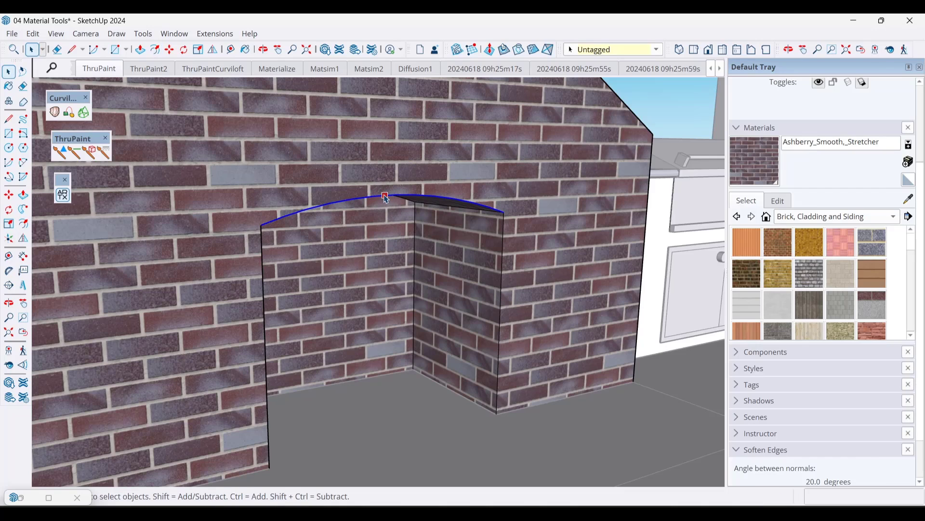
pyautogui.press('f')
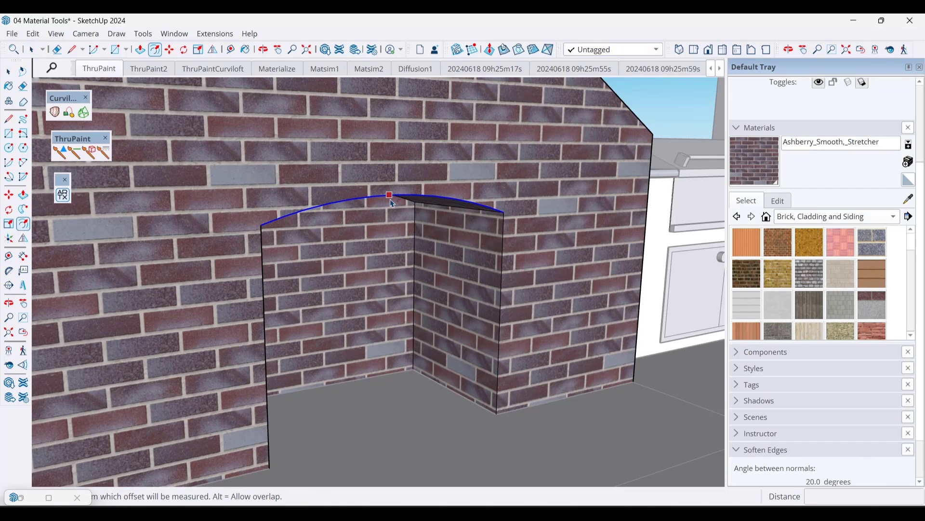
pyautogui.click(391, 195)
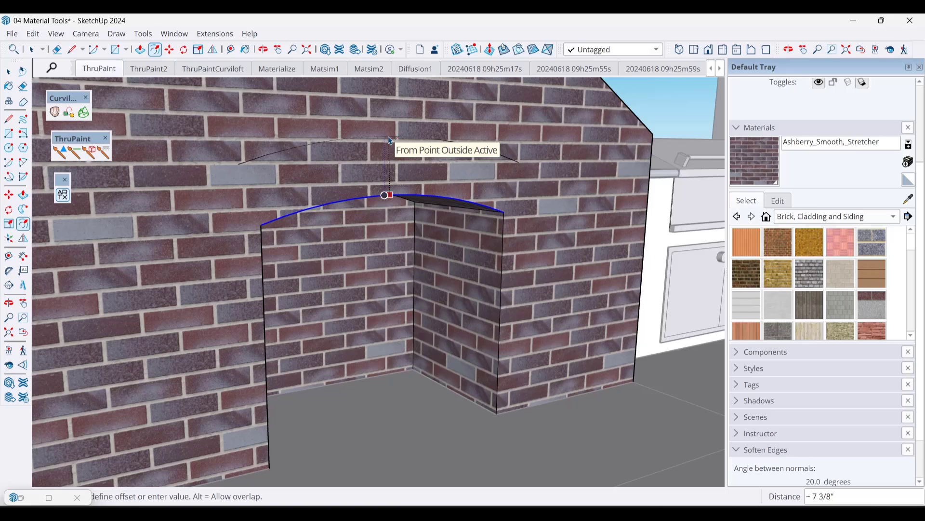
pyautogui.click(391, 140)
pyautogui.press('space')
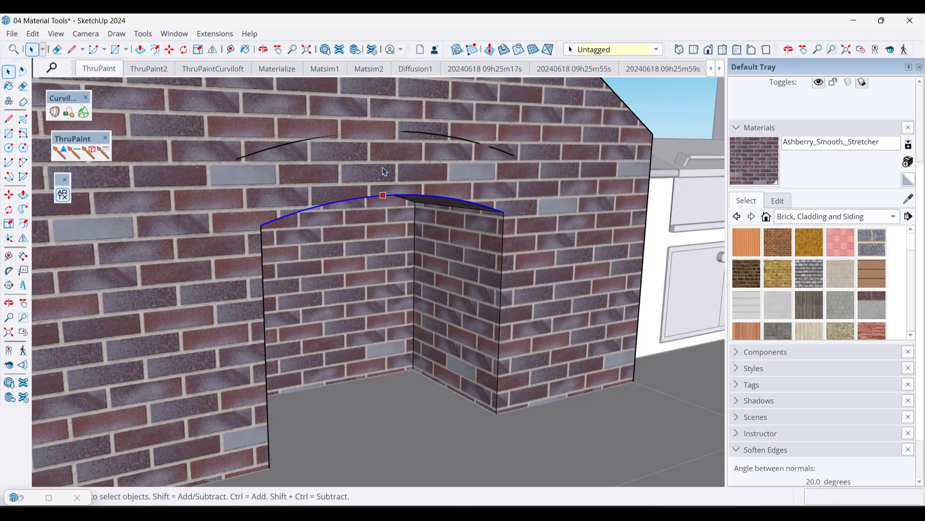
# Draw lines joining the two arcs' right and left ends to close the band face.
pyautogui.press('l')
pyautogui.click(504, 212)
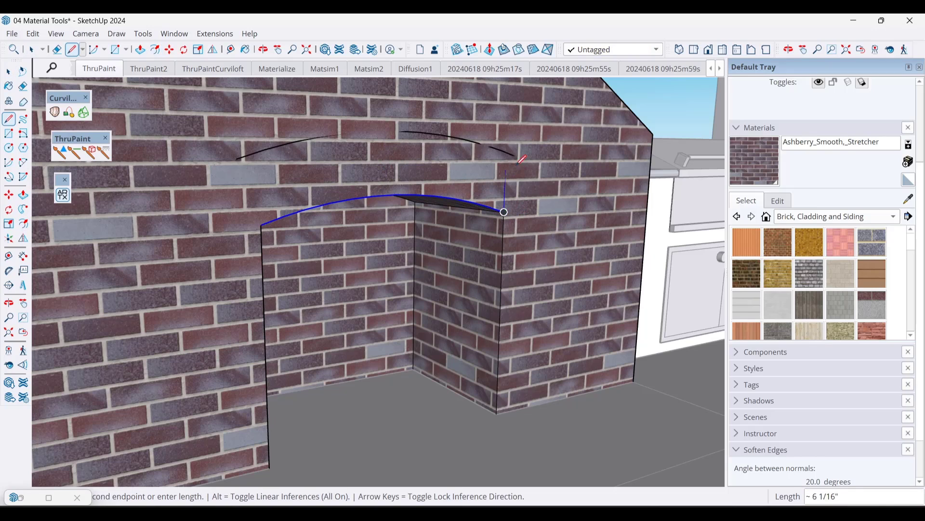
pyautogui.click(519, 159)
pyautogui.press('space')
pyautogui.press('l')
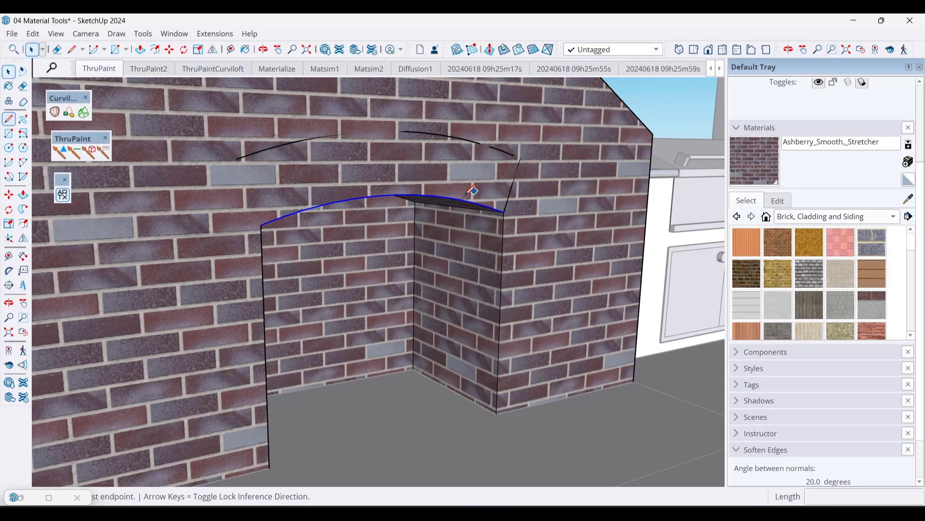
pyautogui.click(261, 225)
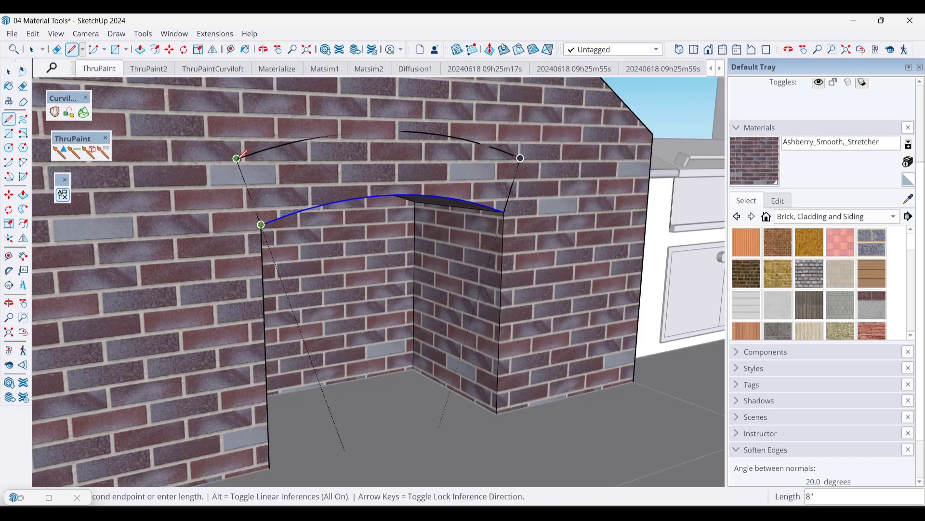
pyautogui.click(237, 158)
pyautogui.press('space')
# Select the arch band face and enter its Texture Position mode.
pyautogui.click(260, 193)
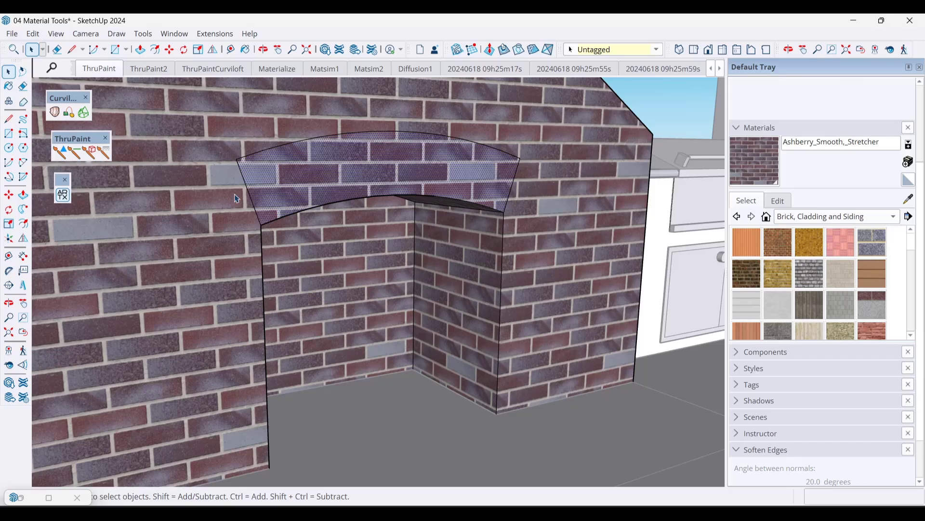
pyautogui.click(215, 219)
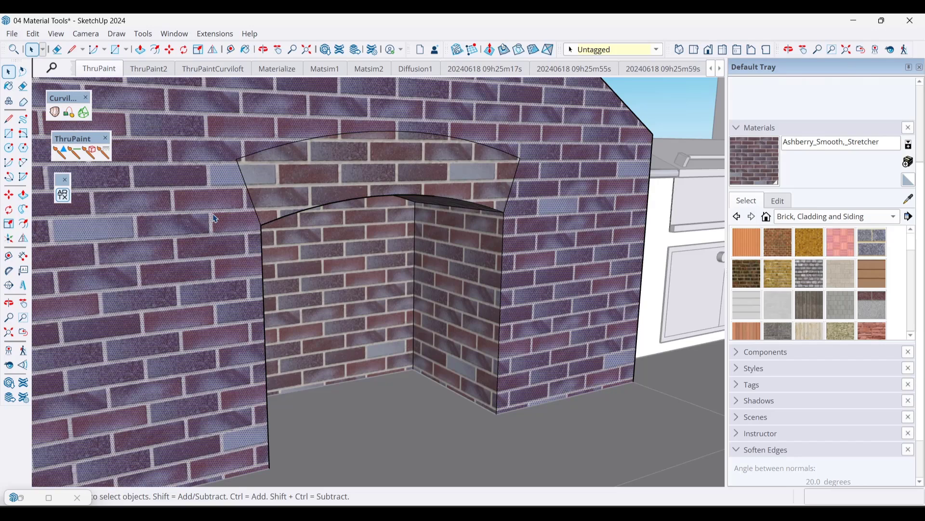
pyautogui.click(348, 176)
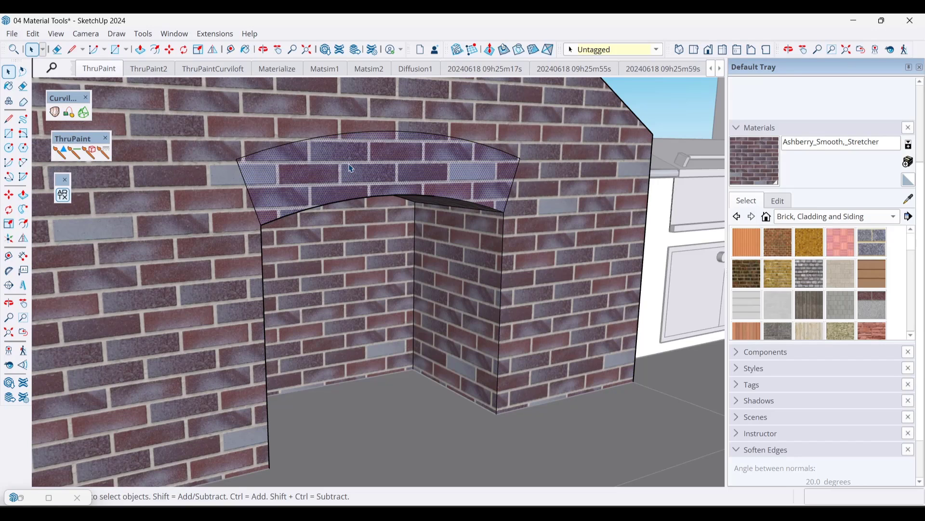
pyautogui.rightClick(328, 175)
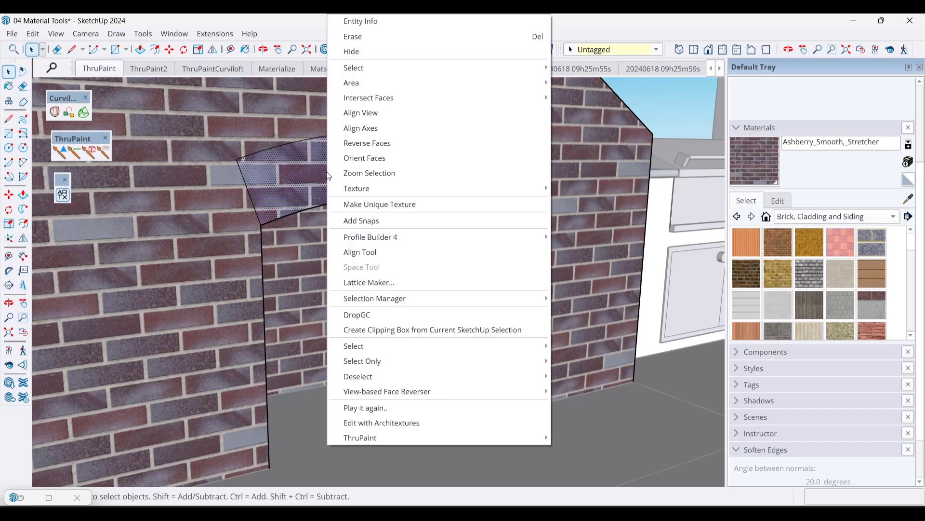
pyautogui.moveTo(375, 188)
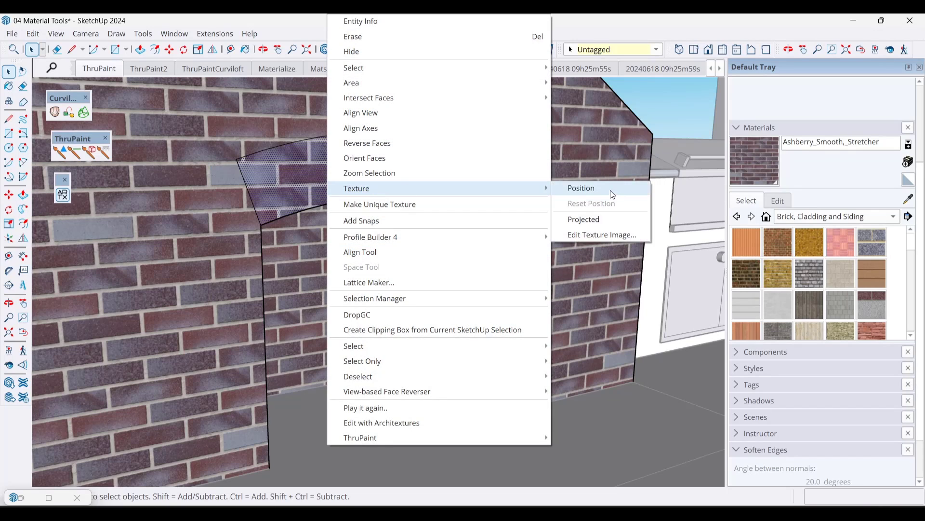
pyautogui.click(609, 190)
# Rotate the band's brick texture 90 degrees, align it along the arch and confirm.
pyautogui.rightClick(355, 175)
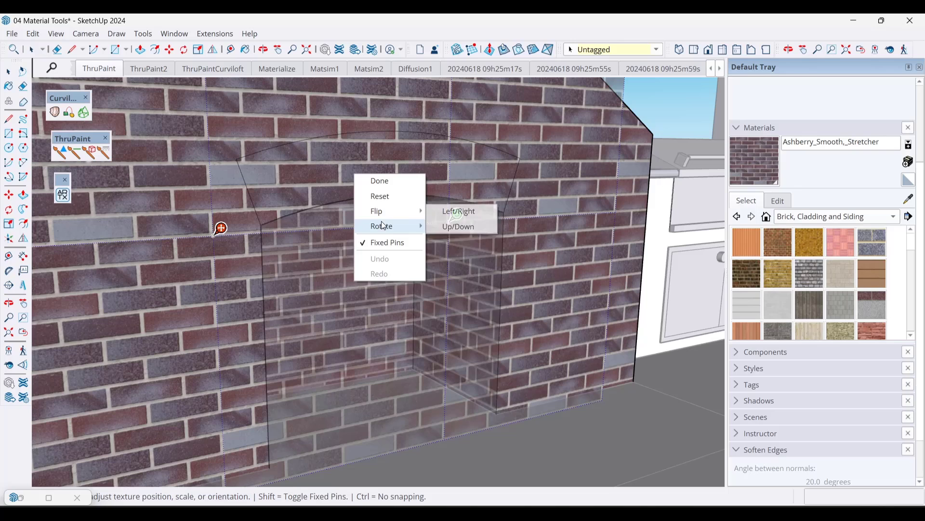
pyautogui.moveTo(391, 226)
pyautogui.click(465, 222)
pyautogui.rightClick(361, 179)
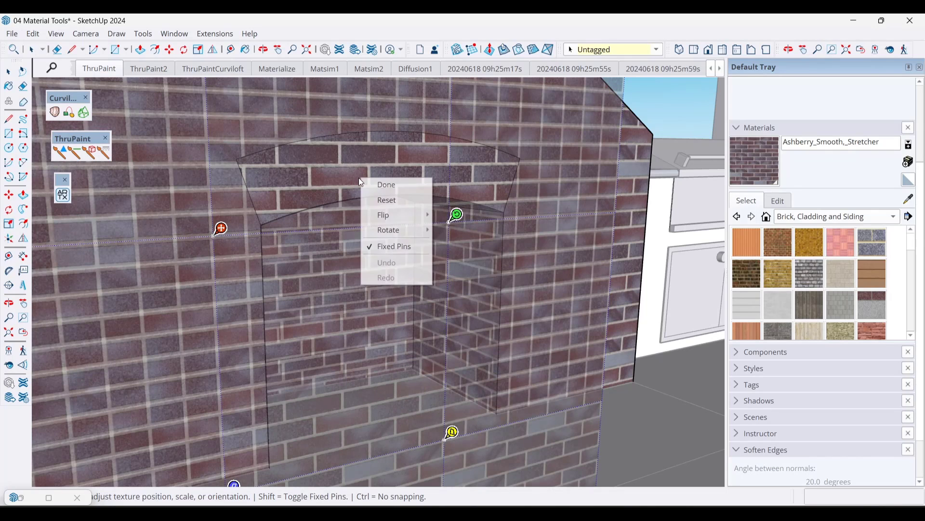
pyautogui.click(462, 229)
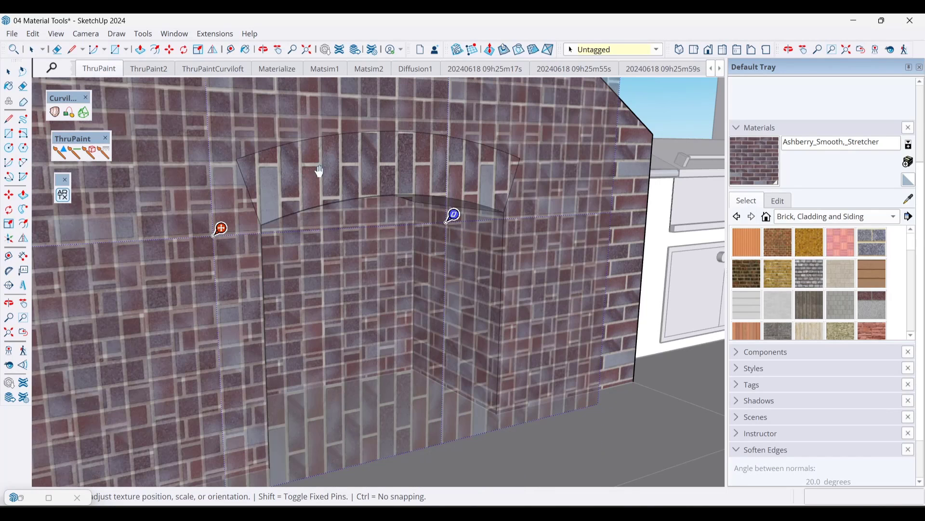
pyautogui.moveTo(372, 171); pyautogui.dragTo(398, 159)
pyautogui.press('Return')
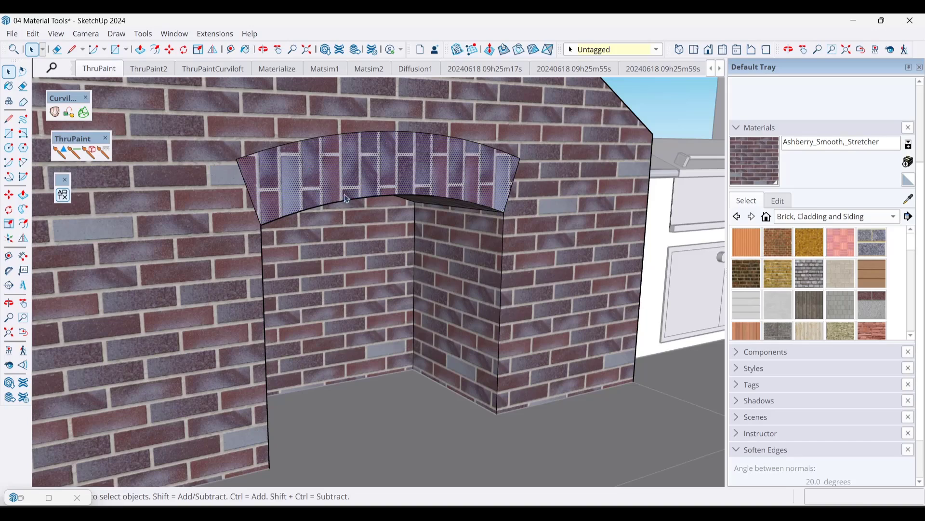
pyautogui.moveTo(378, 190); pyautogui.dragTo(400, 188, button='middle')
pyautogui.scroll(5, 415, 173)
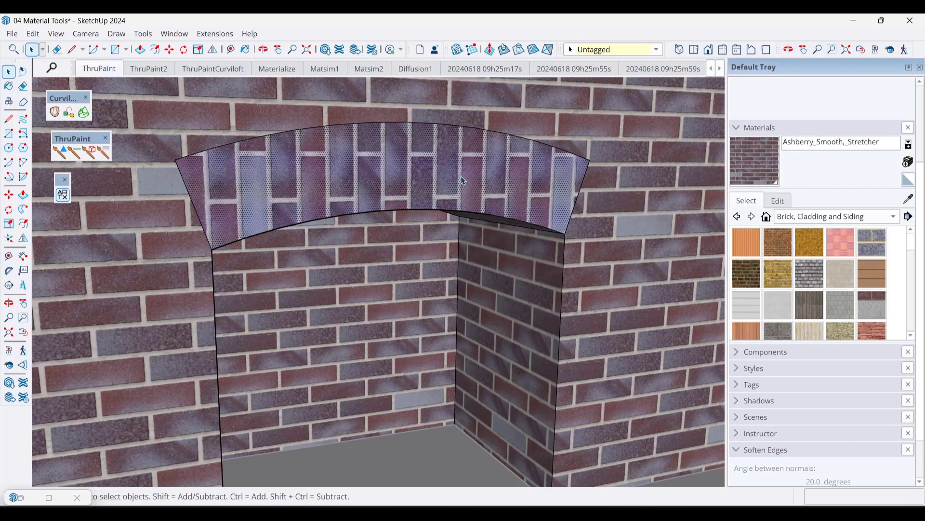
# Undo the band texture, close the arch's right end with a line, and show hidden geometry.
pyautogui.hotkey('ctrl', 'z')
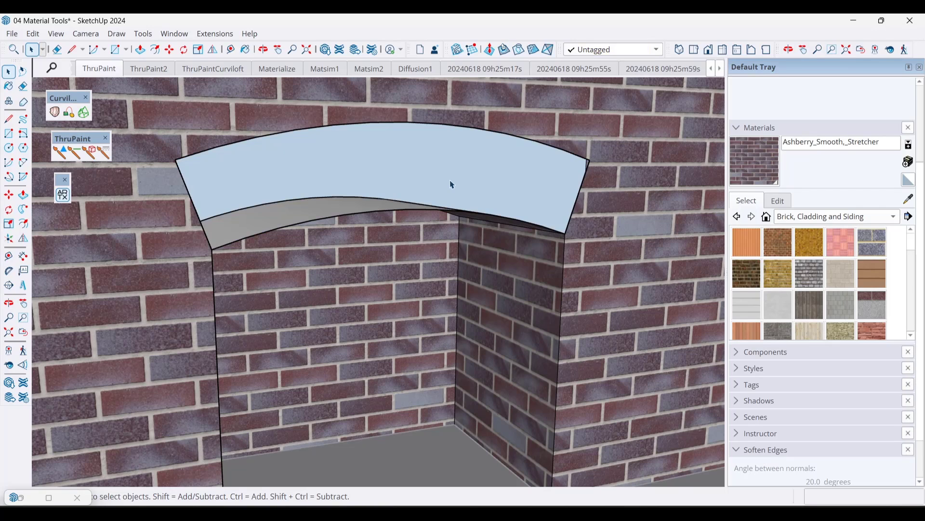
pyautogui.moveTo(425, 206); pyautogui.dragTo(456, 223, button='middle')
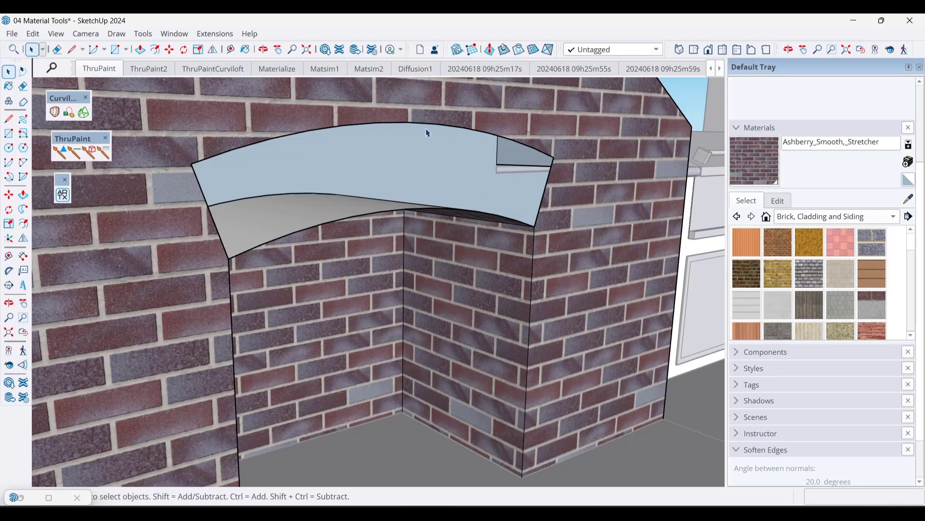
pyautogui.press('l')
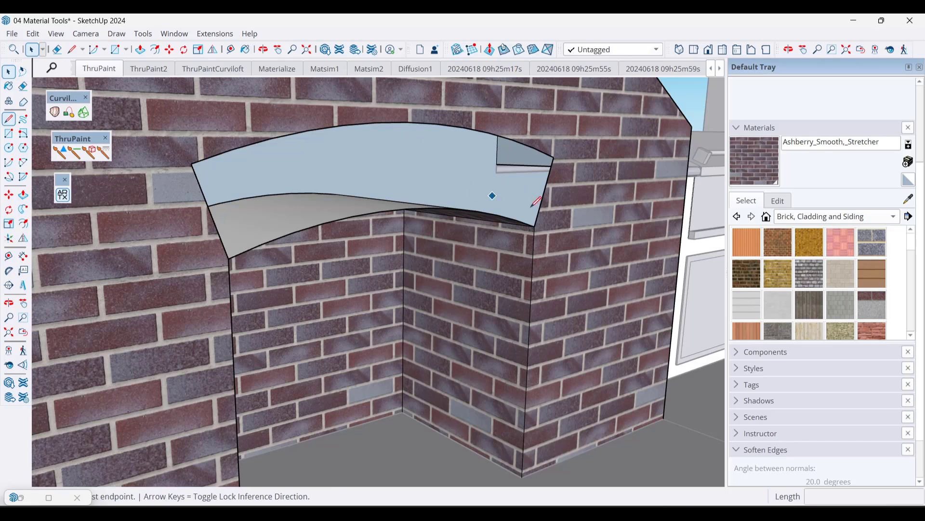
pyautogui.click(535, 226)
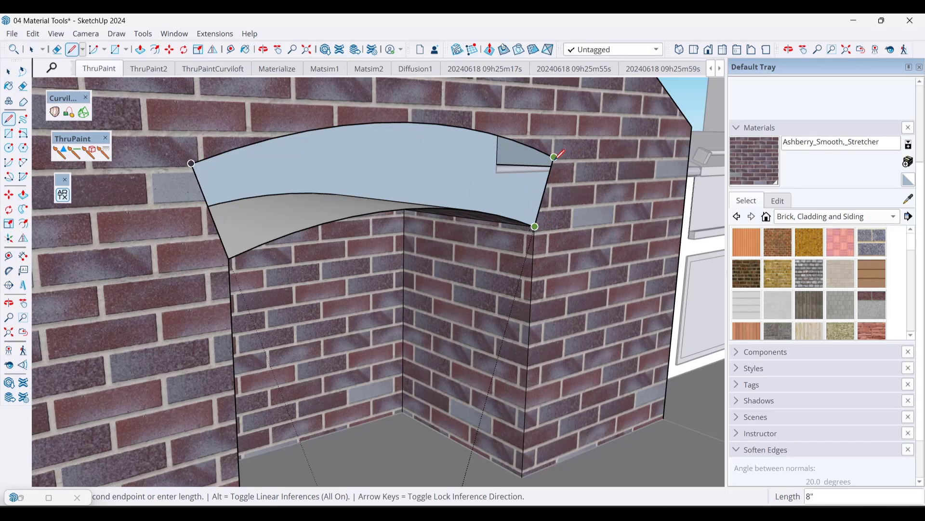
pyautogui.click(553, 158)
pyautogui.press('space')
pyautogui.click(56, 33)
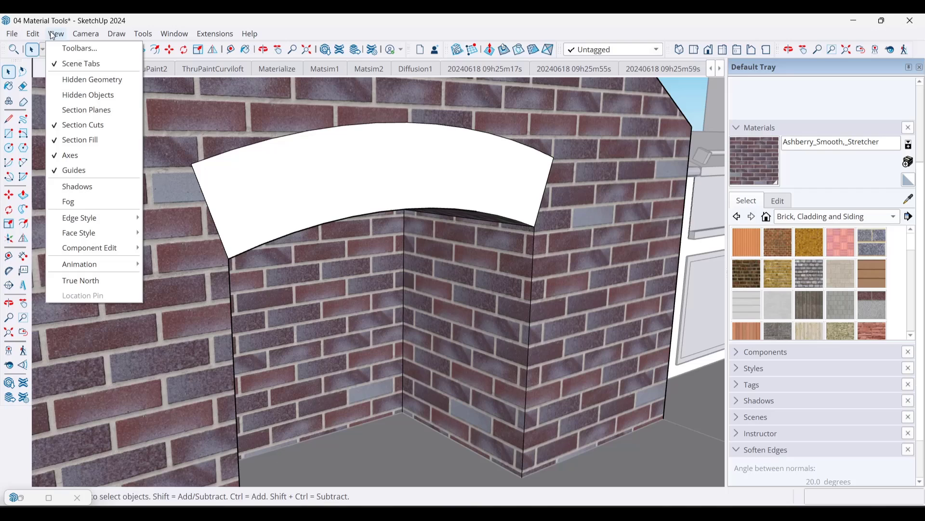
pyautogui.click(79, 79)
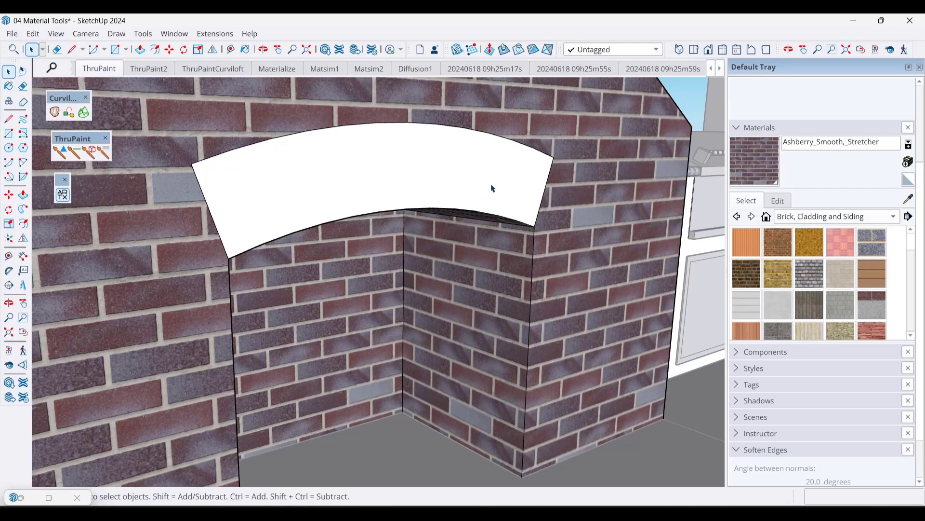
# Loft a Curviloft surface between the arch's lower and upper curved edges and validate it.
pyautogui.click(471, 169)
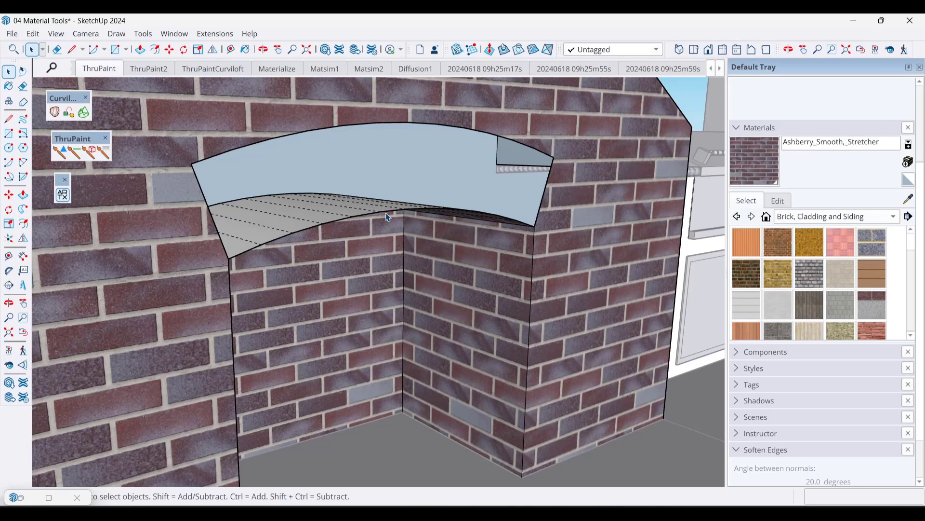
pyautogui.click(57, 34)
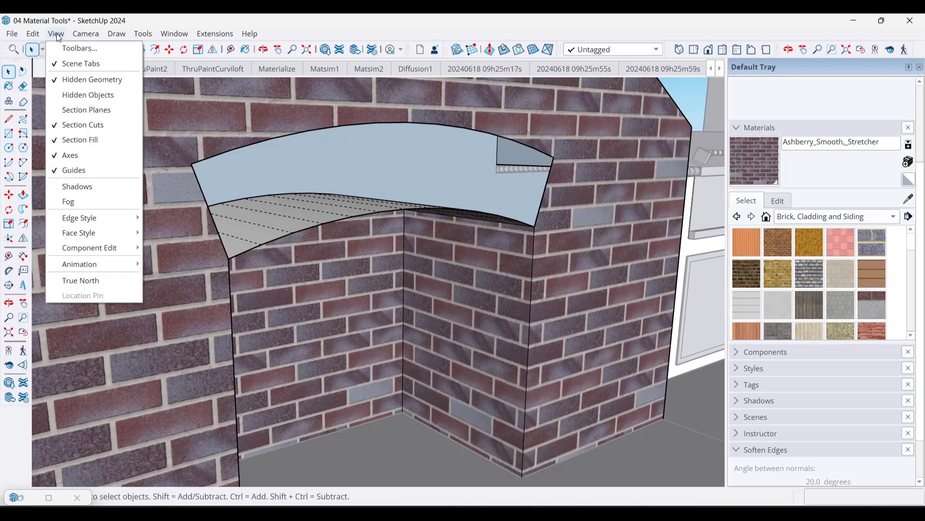
pyautogui.click(78, 80)
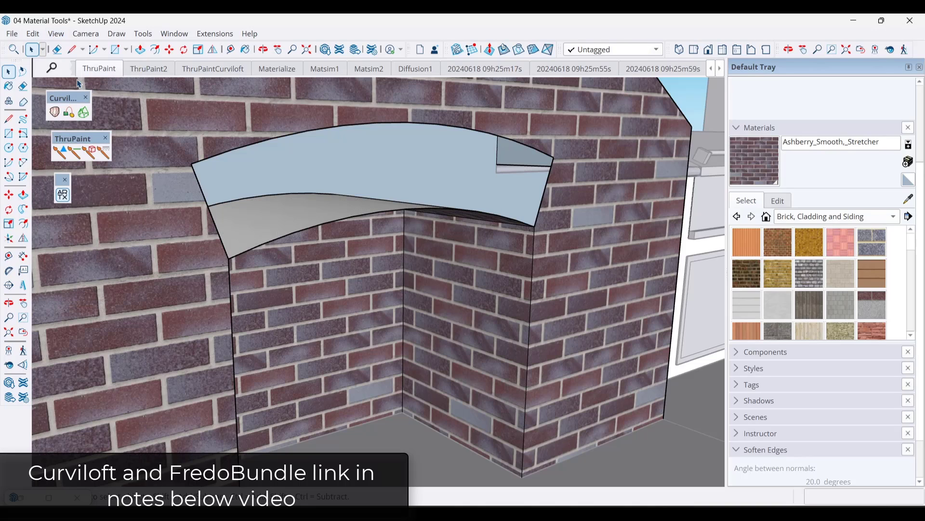
pyautogui.click(335, 218)
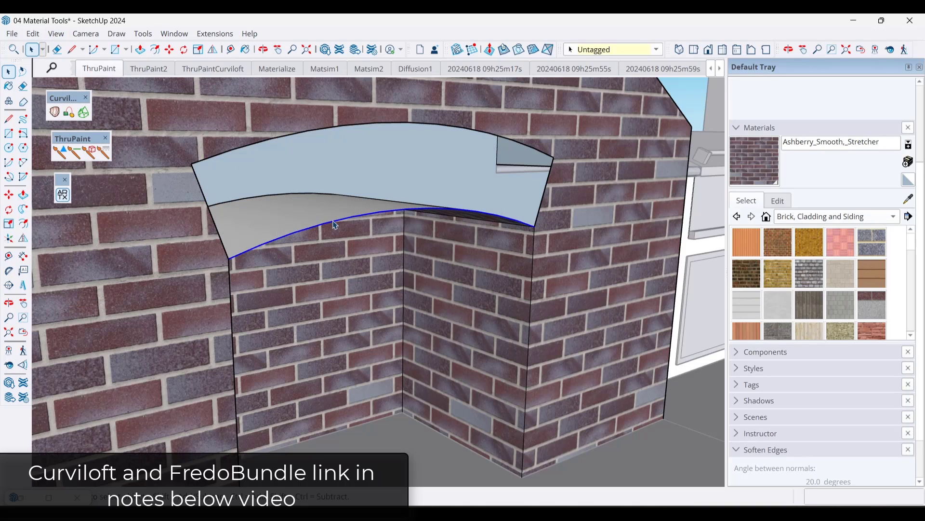
pyautogui.keyDown('shift'); pyautogui.click(340, 129); pyautogui.keyUp('shift')
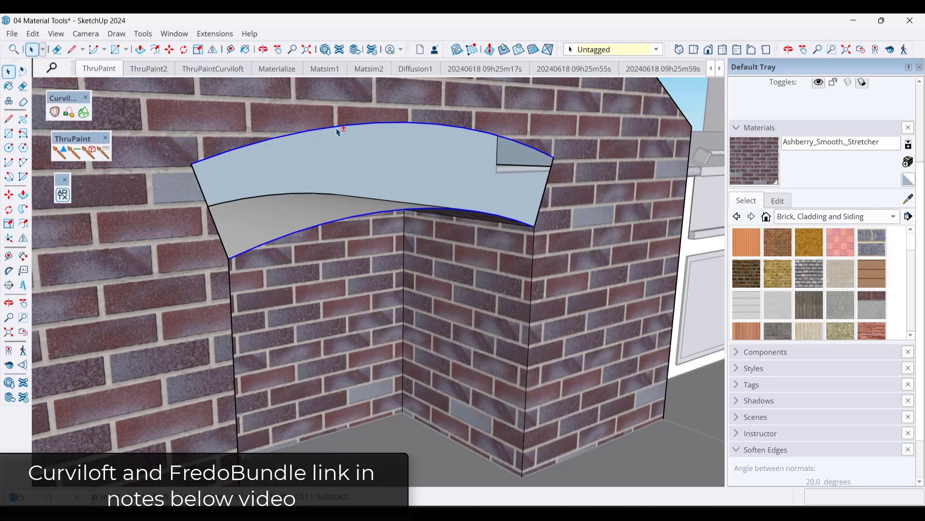
pyautogui.click(57, 114)
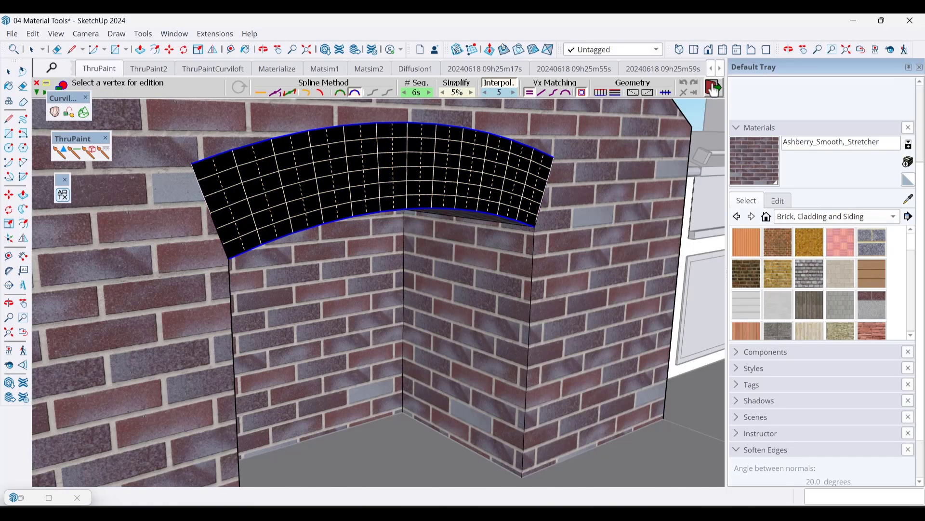
pyautogui.click(713, 87)
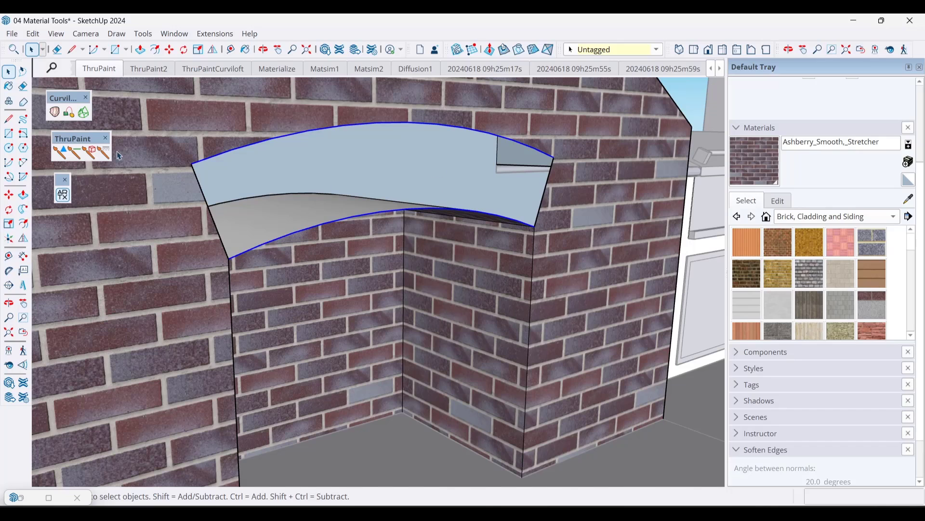
pyautogui.click(53, 114)
pyautogui.click(432, 169)
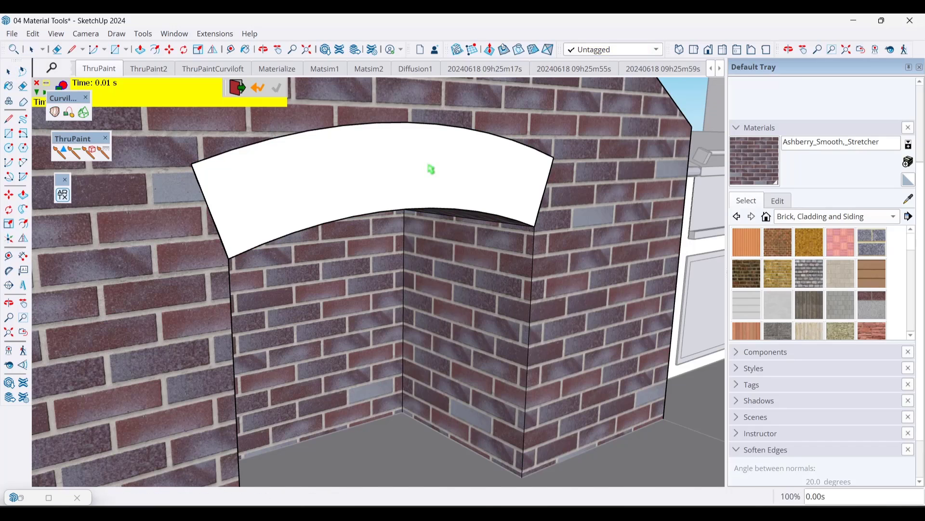
pyautogui.click(237, 88)
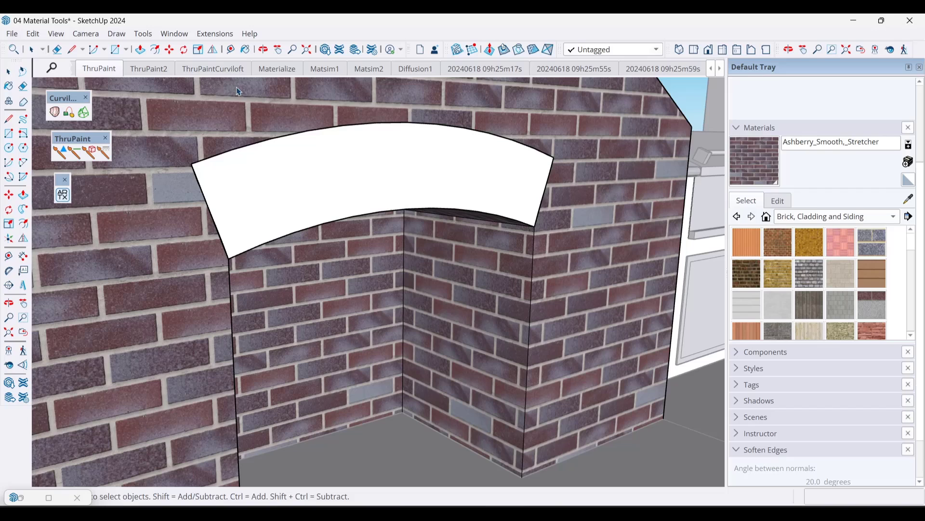
pyautogui.click(345, 187)
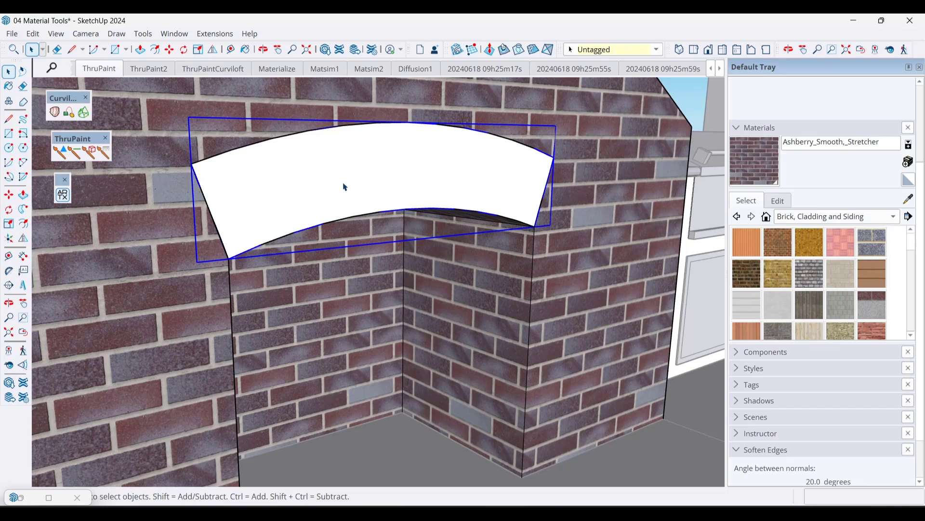
pyautogui.click(54, 34)
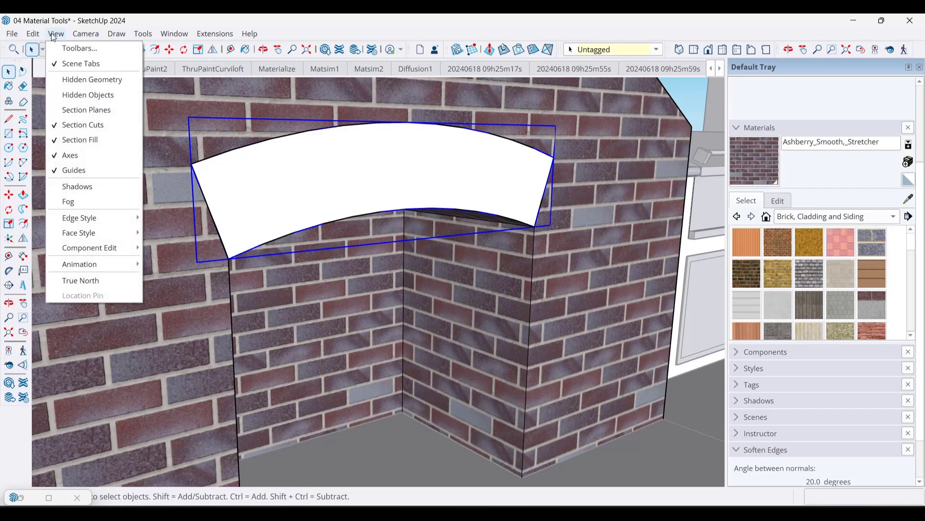
pyautogui.click(79, 79)
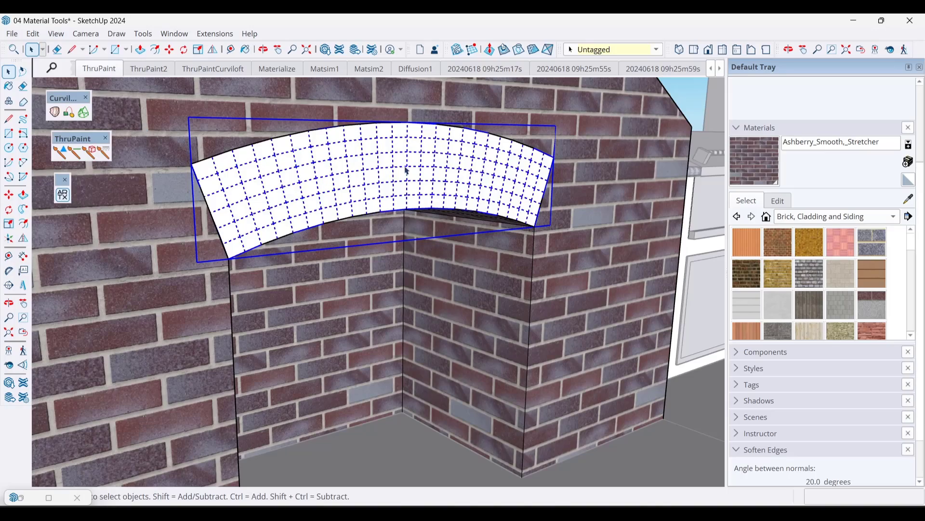
pyautogui.moveTo(359, 192); pyautogui.dragTo(309, 177, button='middle')
pyautogui.press('space')
pyautogui.scroll(3, 333, 179)
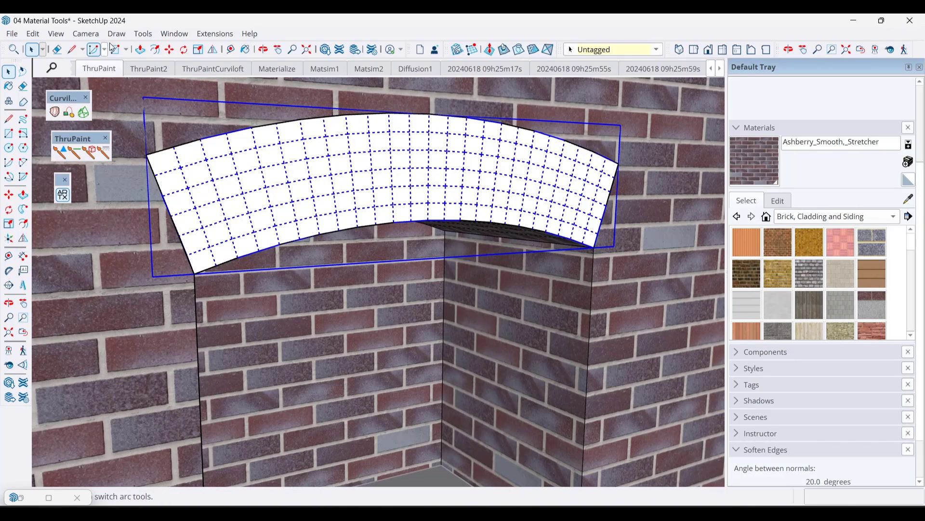
pyautogui.click(56, 34)
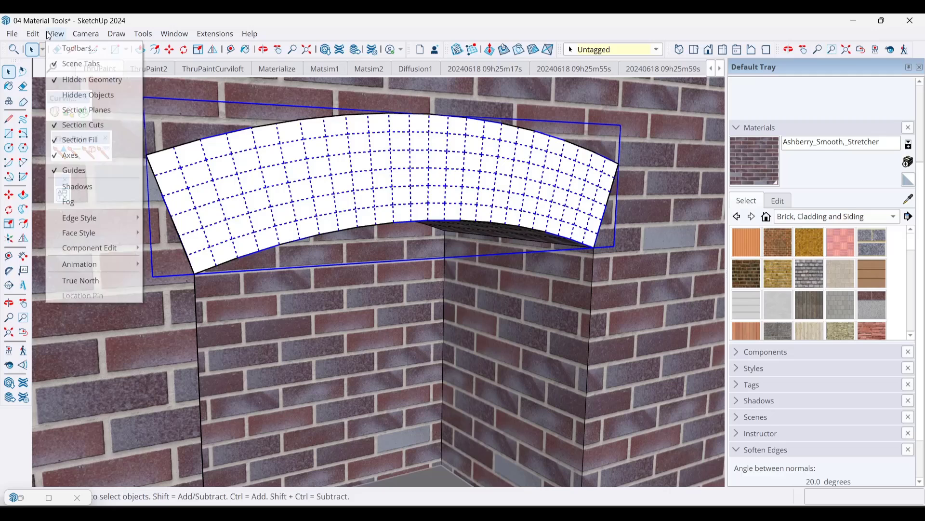
pyautogui.click(82, 80)
pyautogui.moveTo(205, 177); pyautogui.dragTo(281, 177, button='middle')
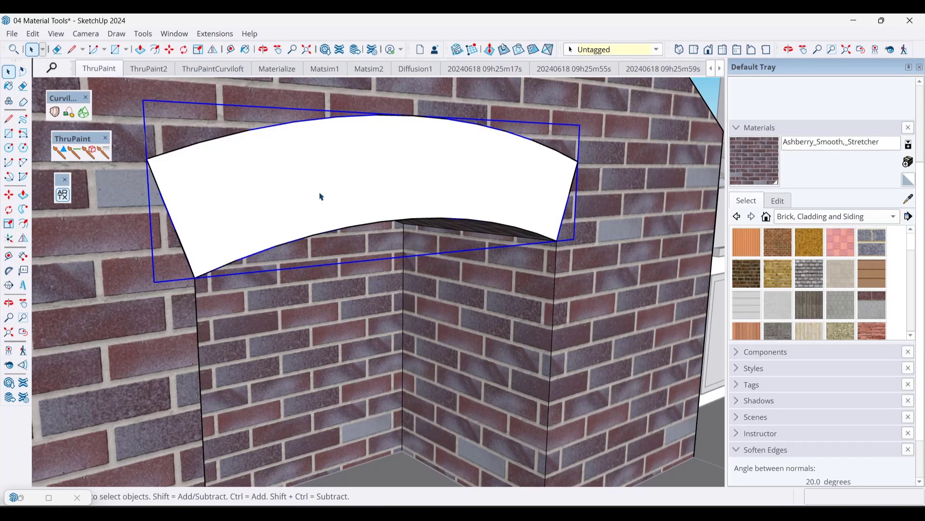
# Paint the face inside the arch group with the Ashberry_Smooth_Stretcher brick.
pyautogui.doubleClick(384, 186)
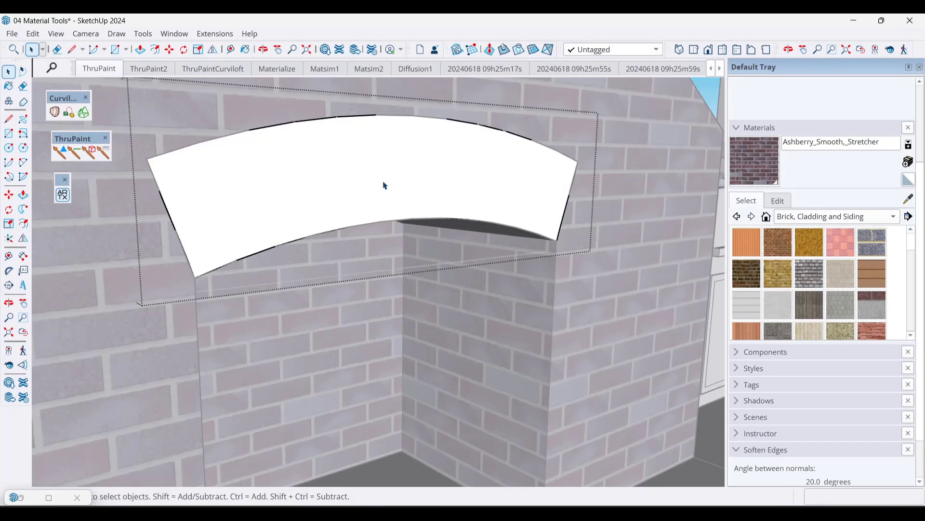
pyautogui.click(771, 160)
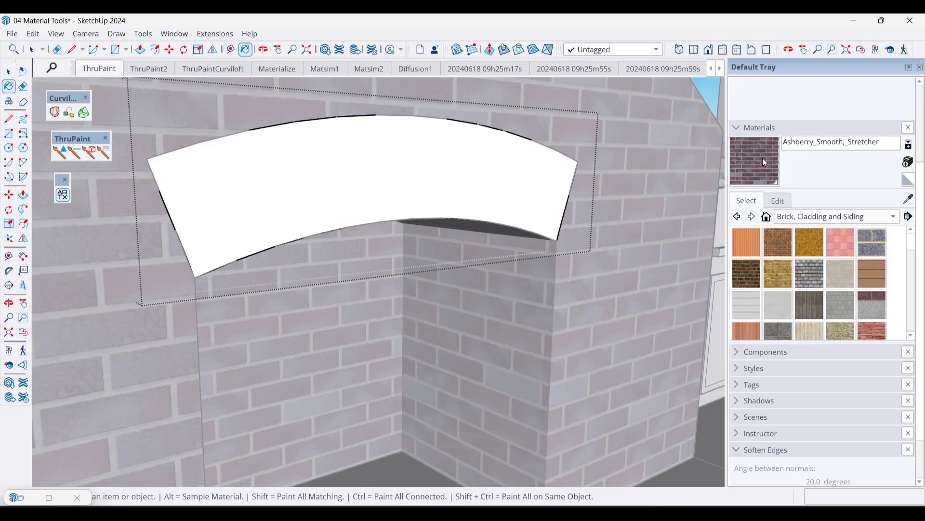
pyautogui.click(408, 175)
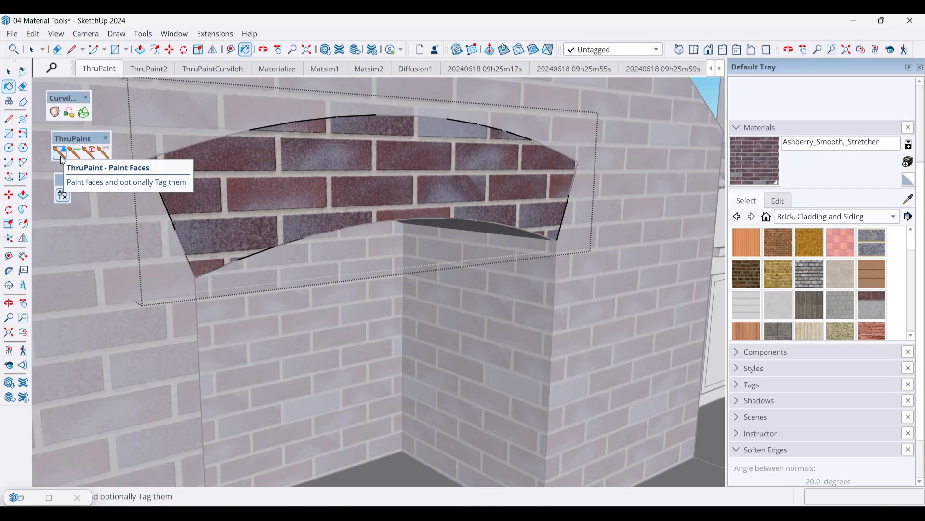
pyautogui.click(61, 159)
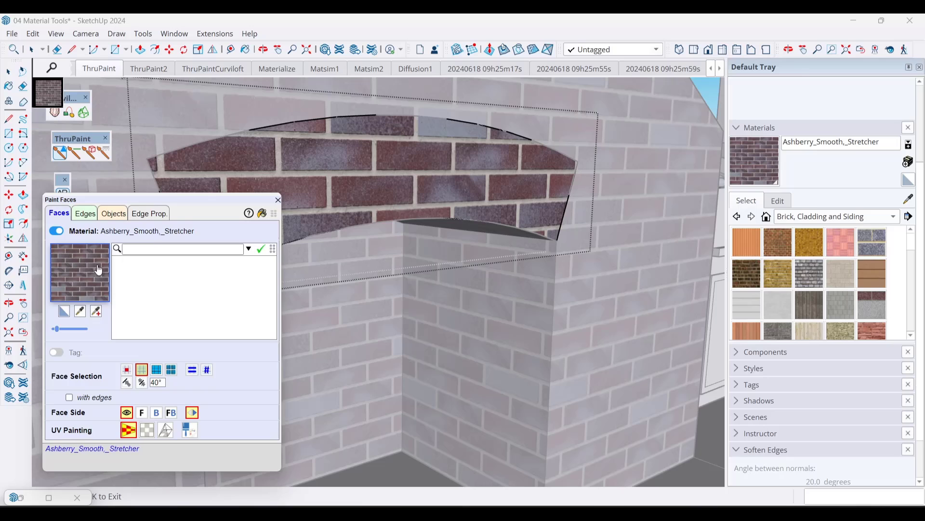
# Sample the arch's brick and reapply it with ThruPaint QuadMesh mapping so it follows the curve.
pyautogui.click(80, 316)
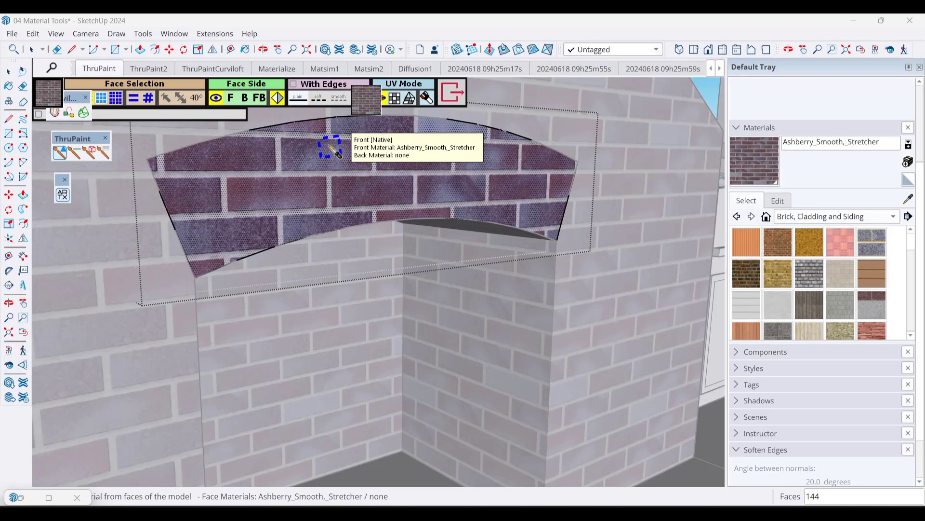
pyautogui.click(333, 173)
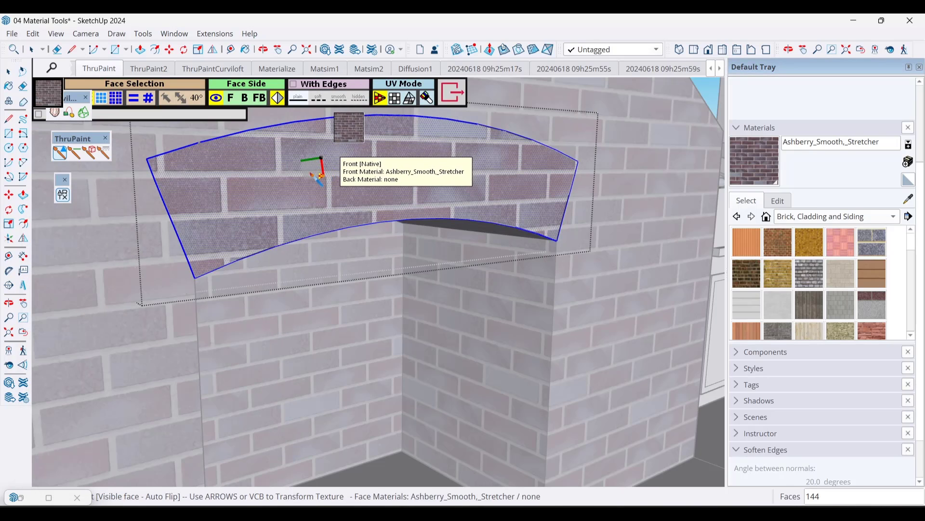
pyautogui.click(410, 98)
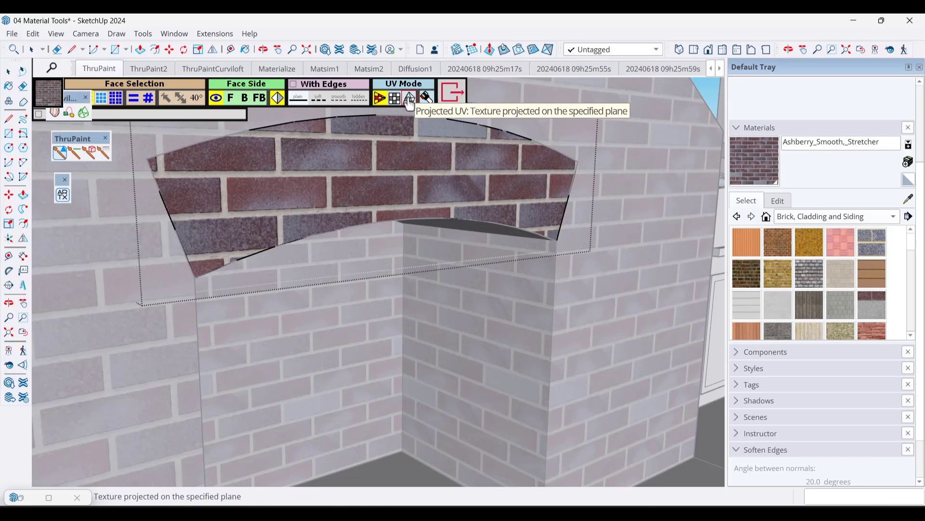
pyautogui.click(380, 99)
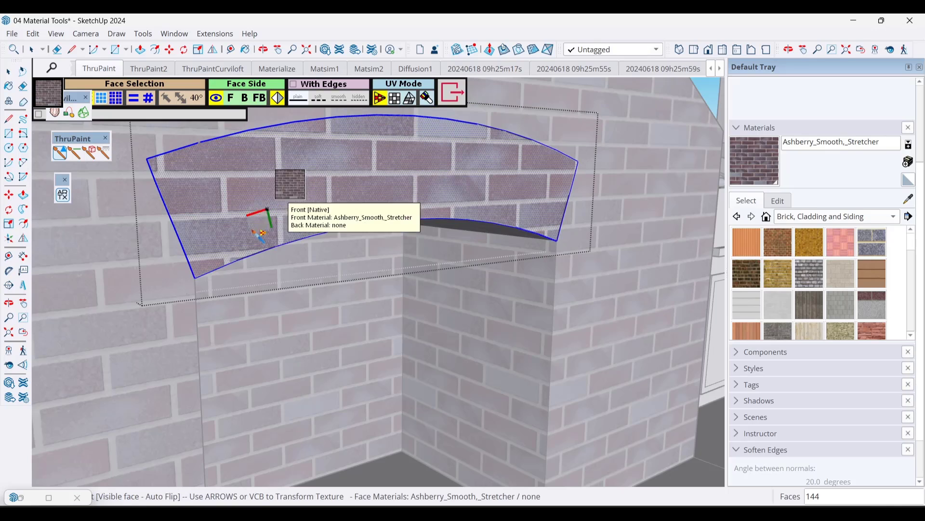
pyautogui.click(231, 237)
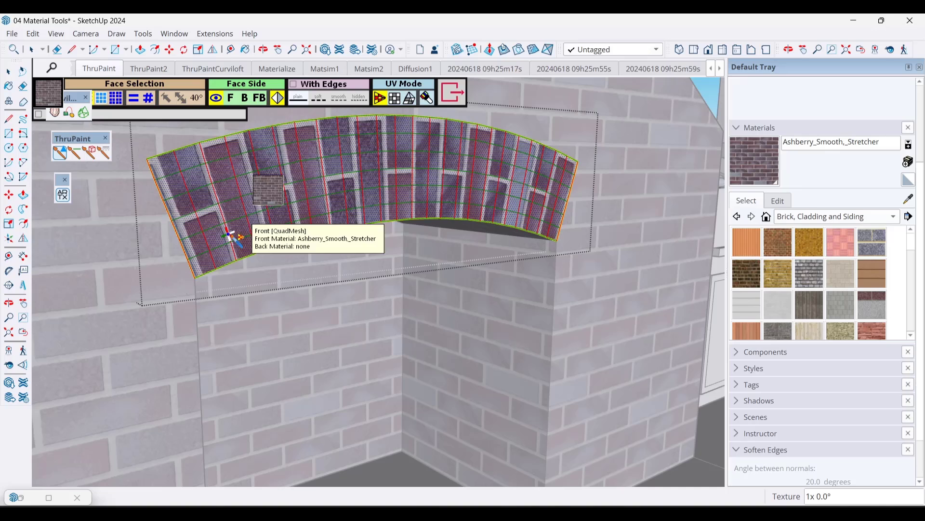
# Scale the arch brick texture to about 0.97x and slide it along the band.
pyautogui.click(385, 177)
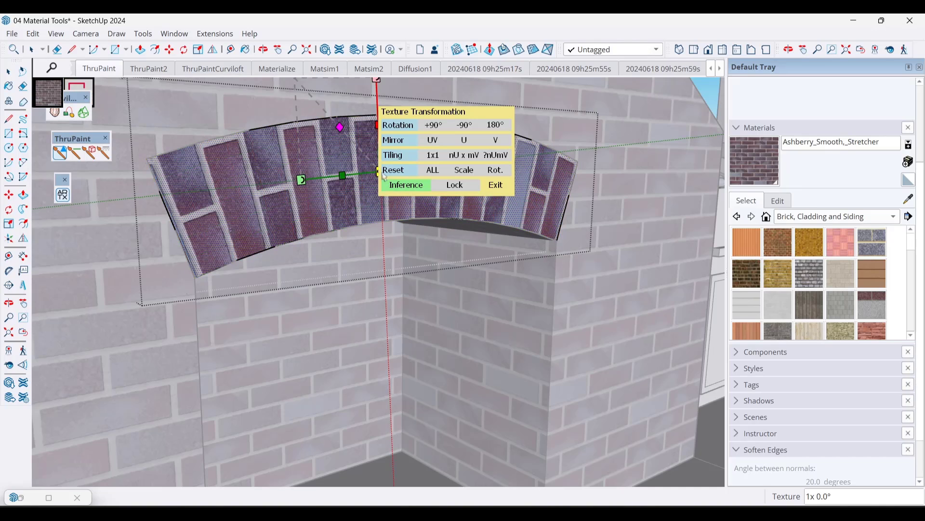
pyautogui.moveTo(340, 128); pyautogui.dragTo(341, 128)
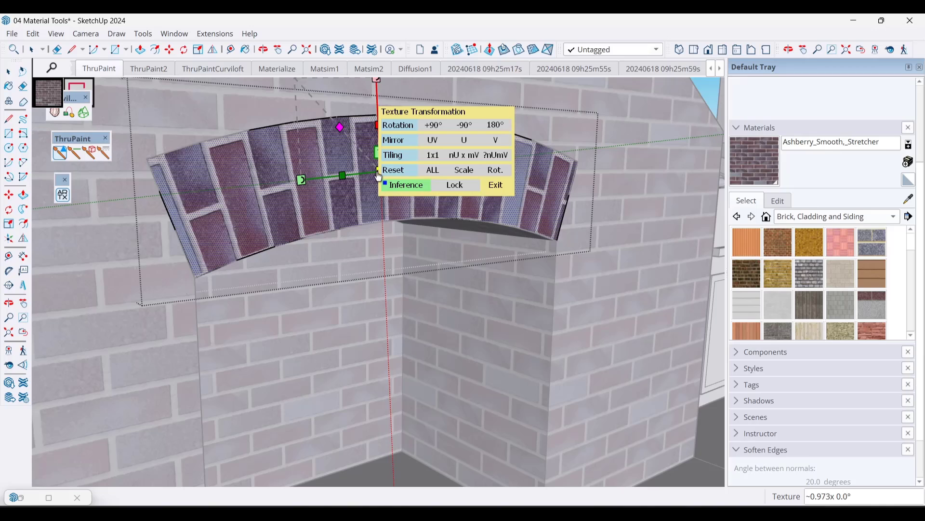
pyautogui.moveTo(379, 174)
pyautogui.mouseDown()
pyautogui.moveTo(376, 165)
pyautogui.moveTo(386, 174)
pyautogui.mouseUp()
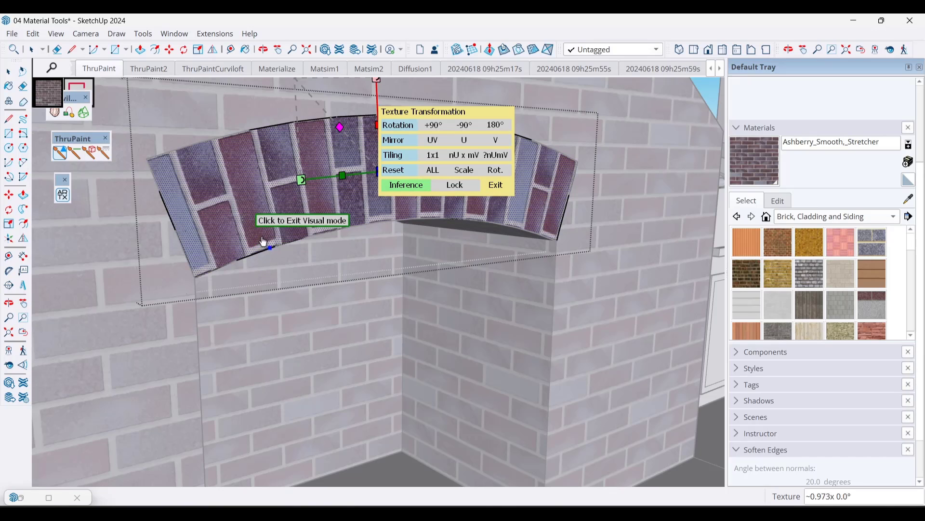
pyautogui.click(360, 195)
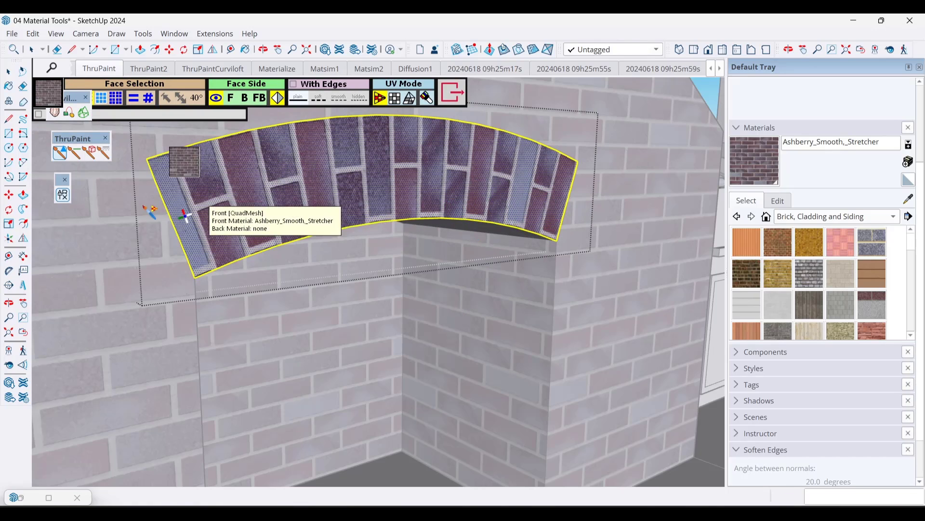
# Reopen Ashberry Smooth, Stretcher from the Architextures catalogue in its editor, showing a 12-by-4 Stack pattern.
pyautogui.click(63, 195)
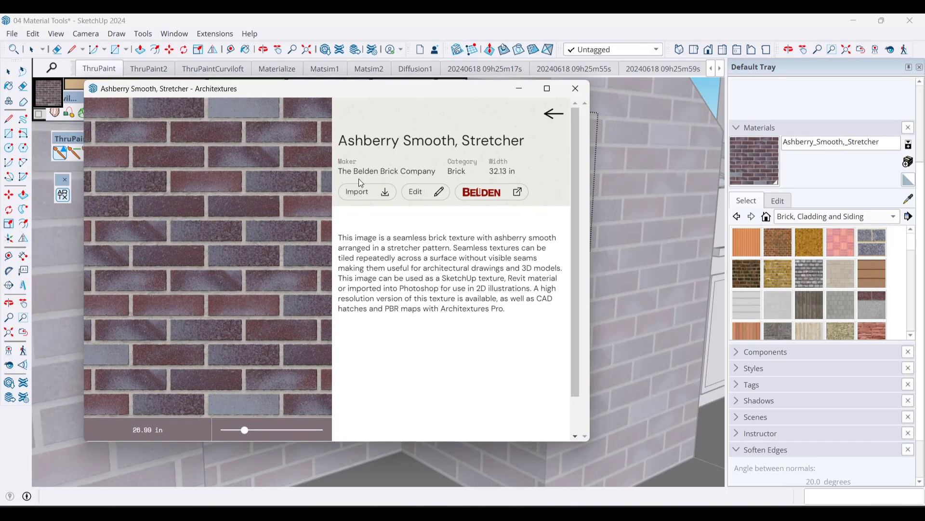
pyautogui.click(554, 113)
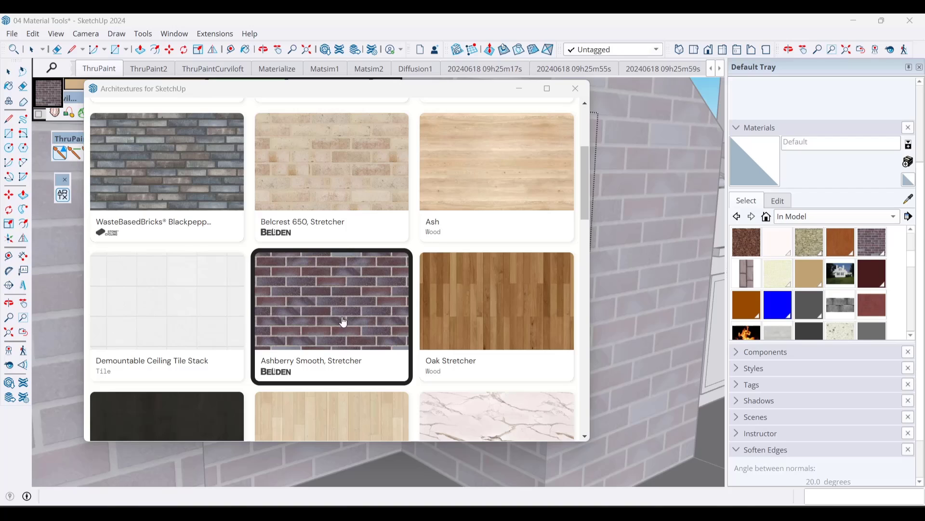
pyautogui.click(319, 313)
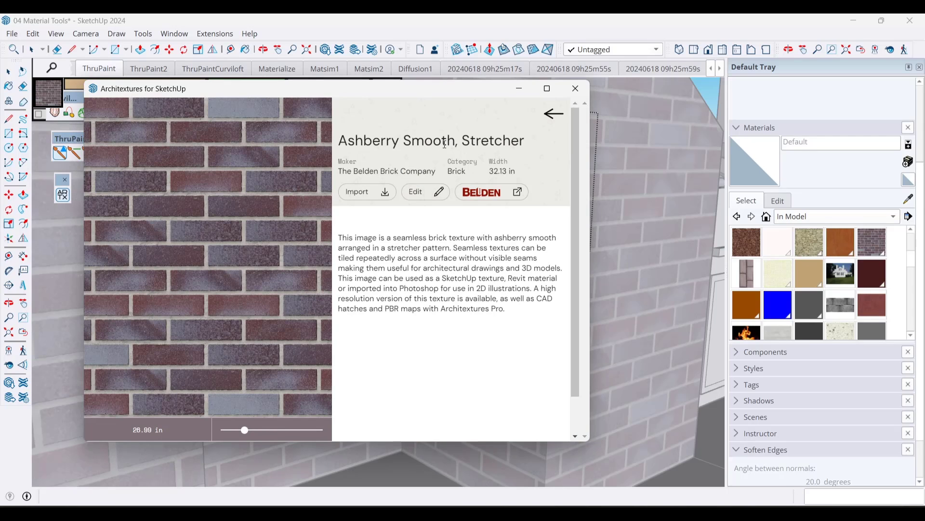
pyautogui.click(417, 192)
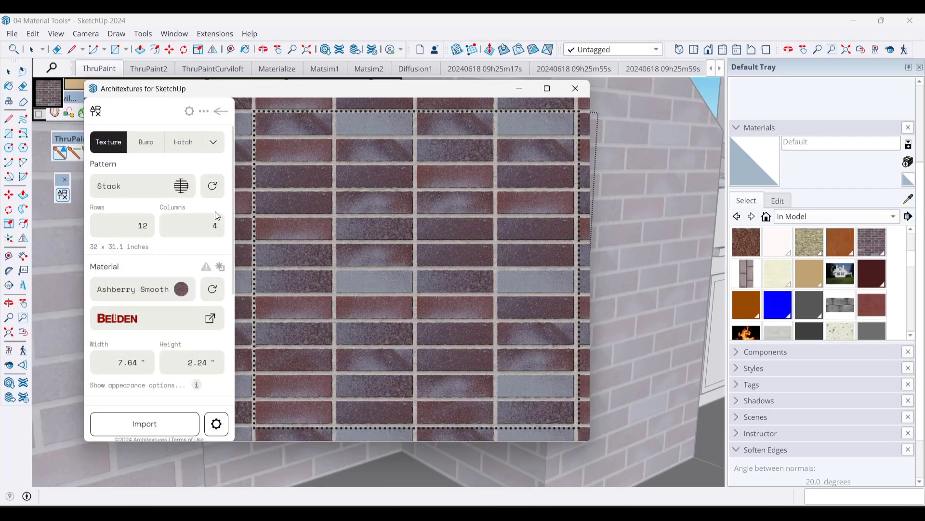
# Set the Ashberry brick's bond pattern to Stack, briefly trying Stretcher first.
pyautogui.click(140, 186)
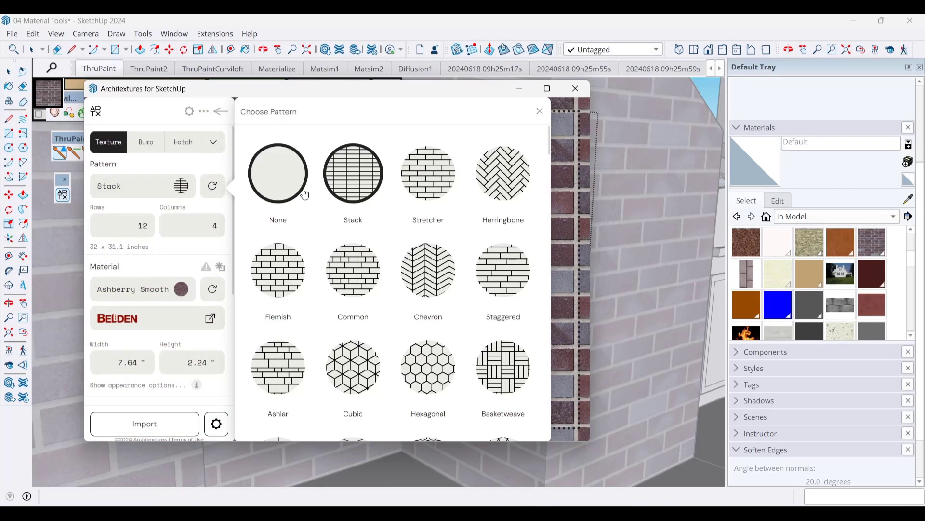
pyautogui.click(441, 180)
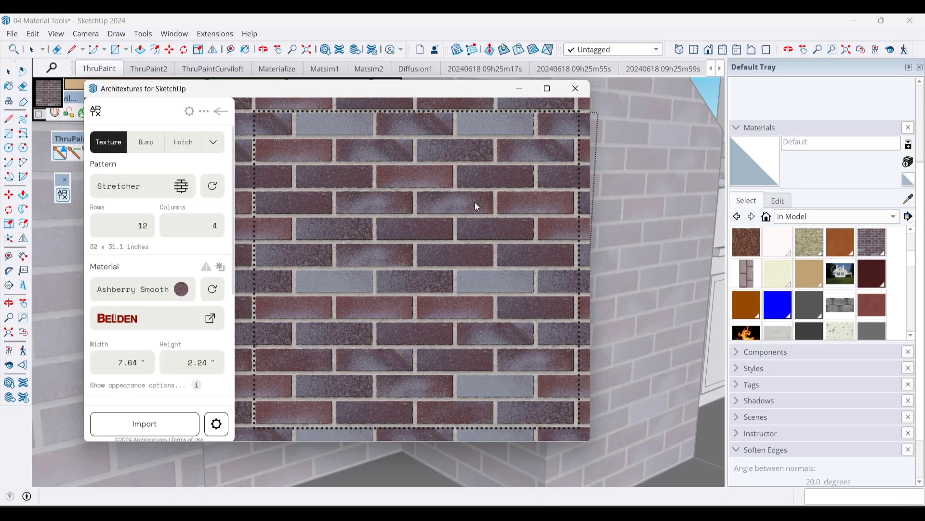
pyautogui.click(172, 194)
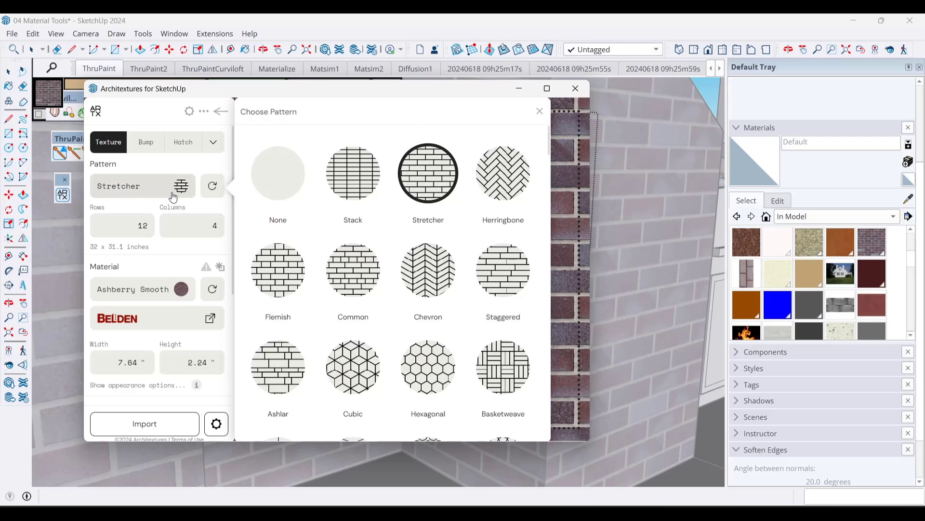
pyautogui.click(367, 188)
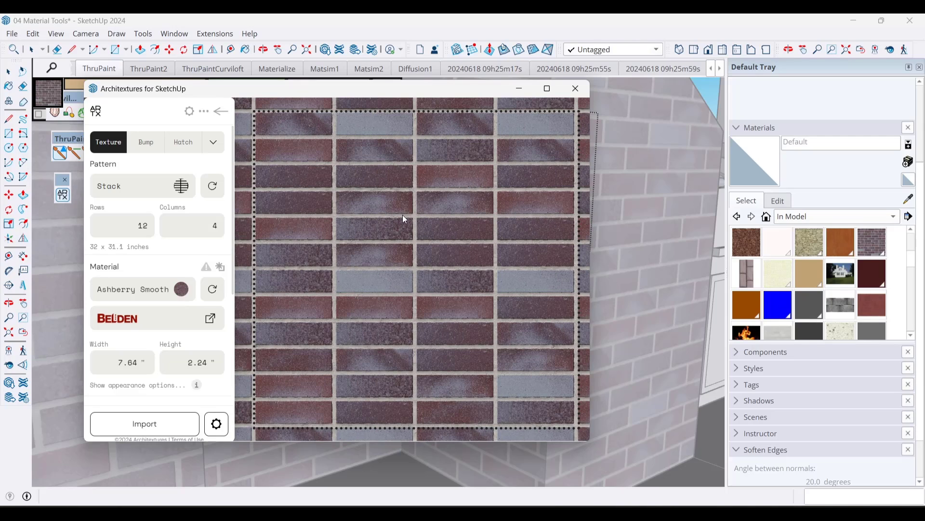
# Import the stack-bond brick as Ashberry_Smooth_stack_rvojem and list the In Model materials.
pyautogui.click(171, 429)
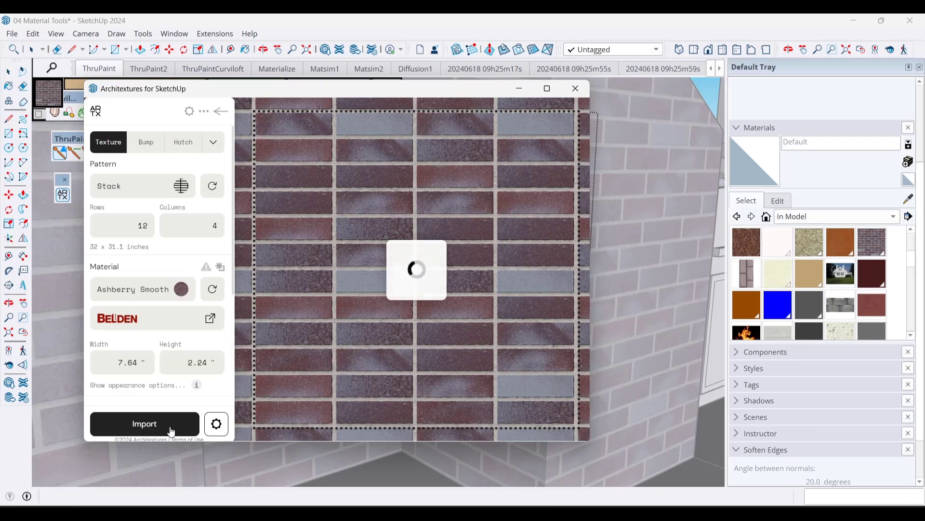
pyautogui.click(805, 216)
pyautogui.click(774, 215)
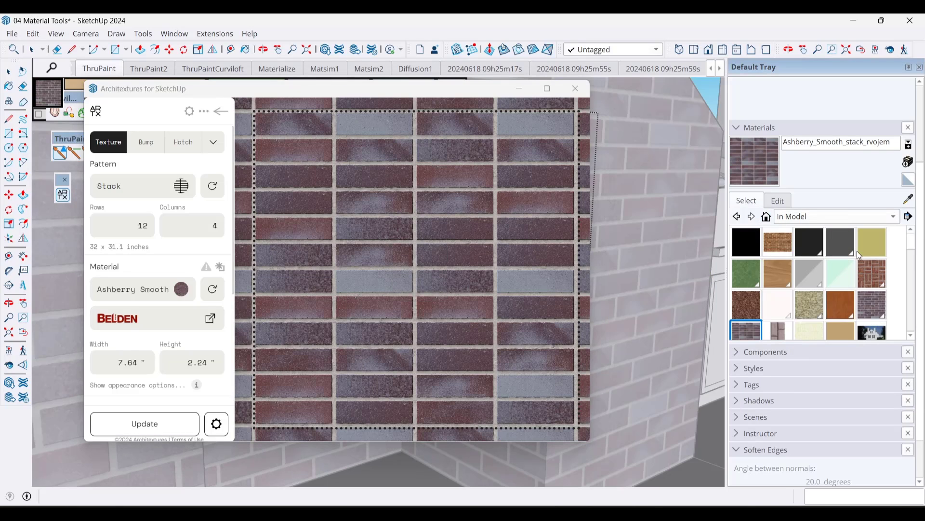
pyautogui.scroll(-1, 858, 286)
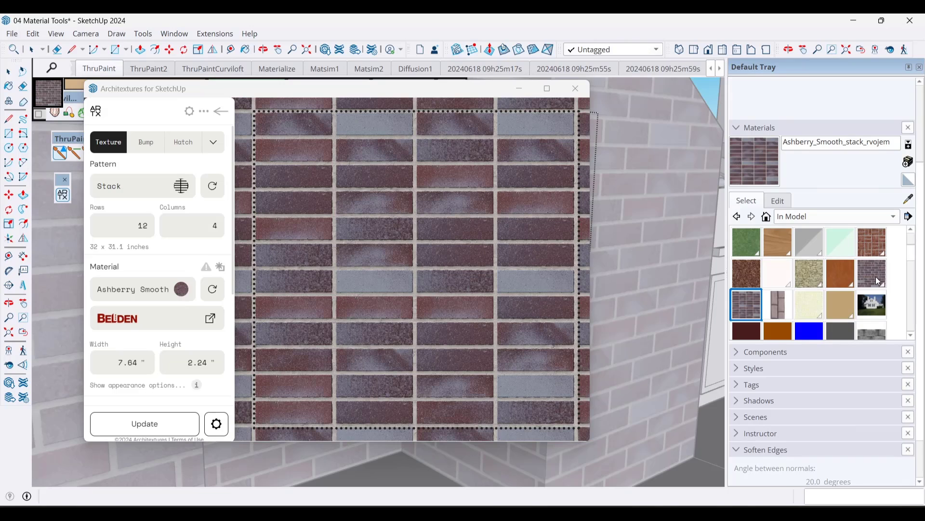
# Close Architextures and pick the Ashberry_Smooth_stack_rvojem material in the Materials panel.
pyautogui.click(576, 91)
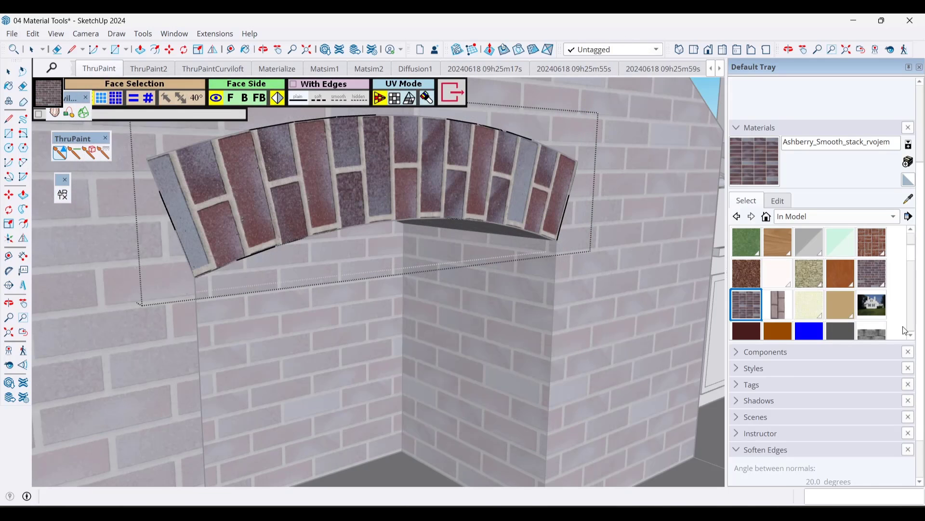
pyautogui.click(873, 270)
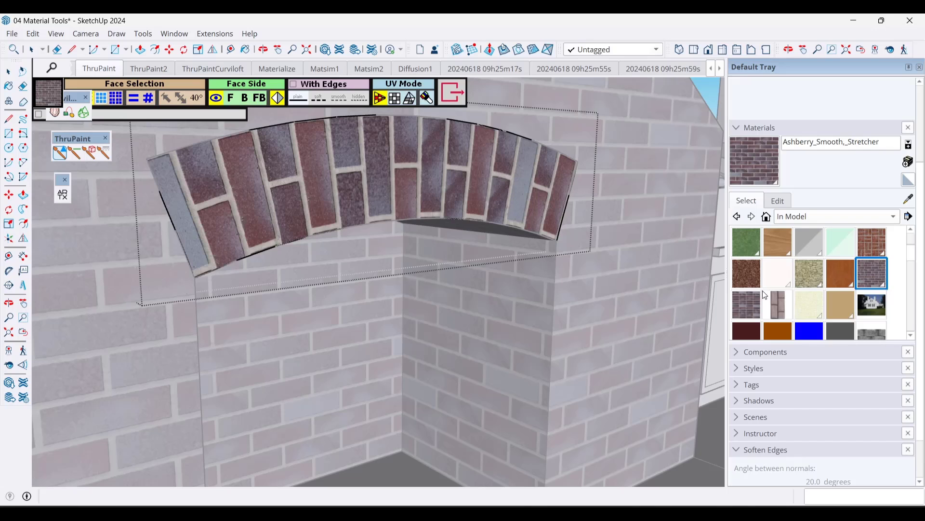
pyautogui.click(747, 305)
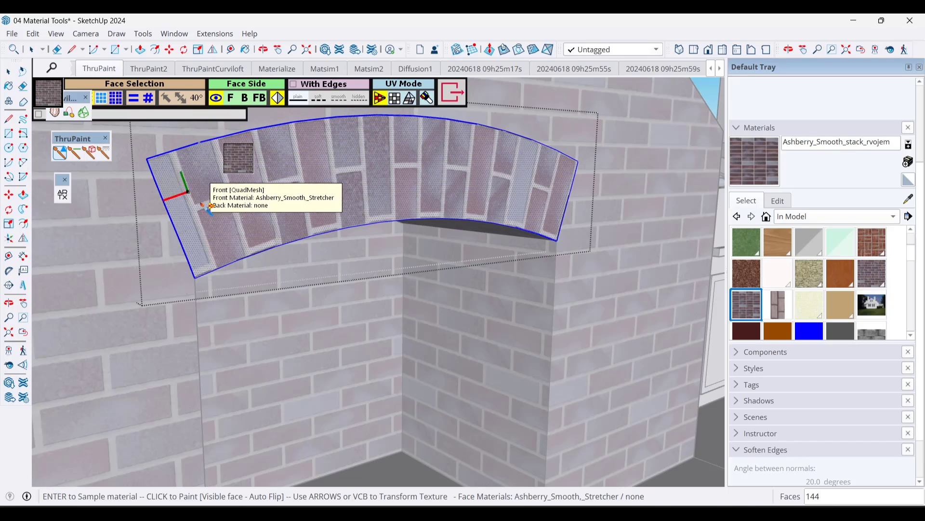
pyautogui.click(198, 198)
# Paint the arch band with Ashberry_Smooth_stack_rvojem, then enable Material in ThruPaint Paint Faces.
pyautogui.doubleClick(47, 100)
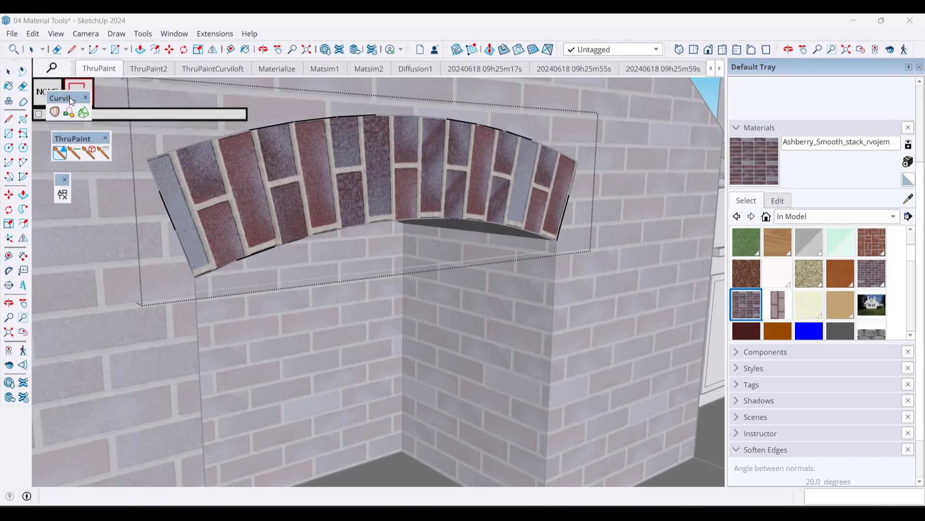
pyautogui.moveTo(71, 95); pyautogui.dragTo(127, 96)
pyautogui.press('space')
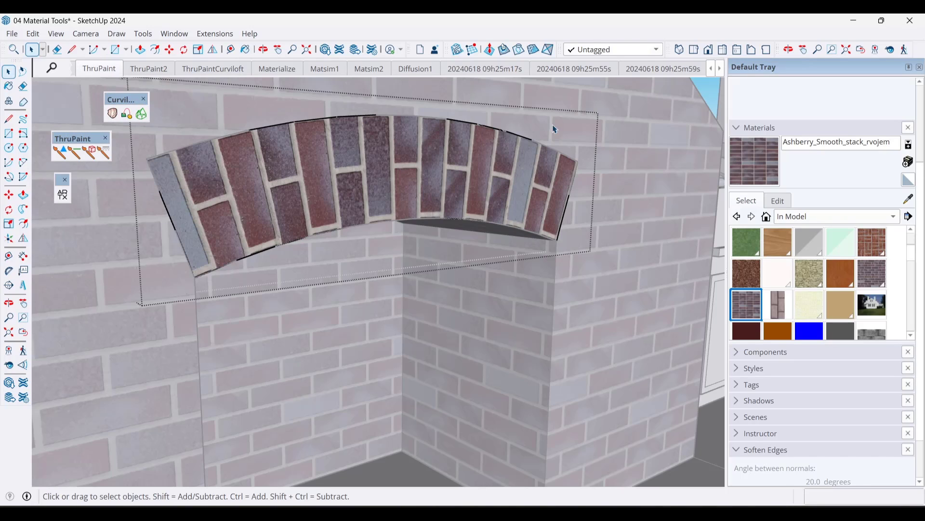
pyautogui.click(754, 158)
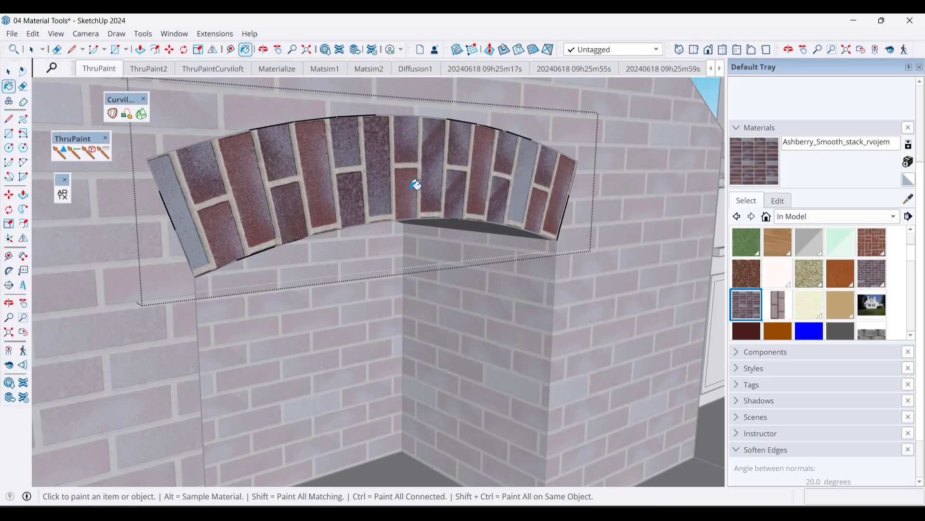
pyautogui.click(387, 177)
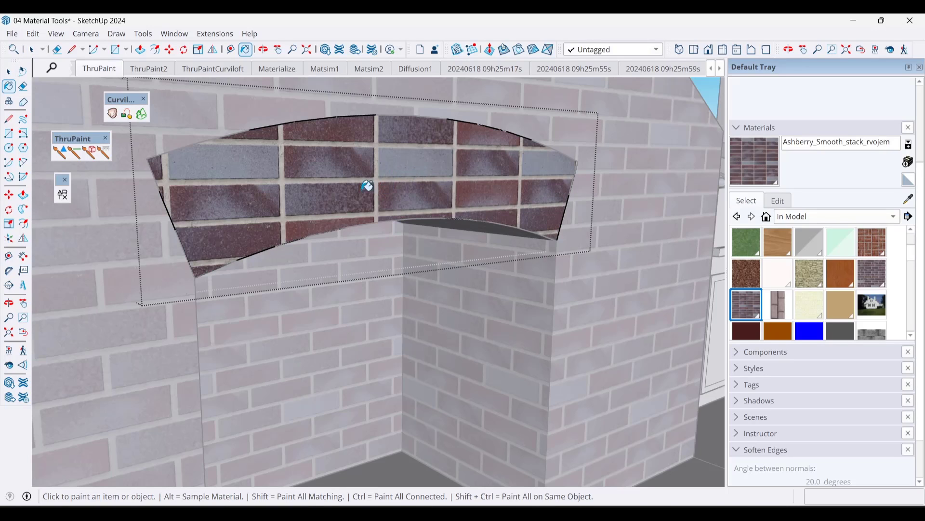
pyautogui.click(60, 153)
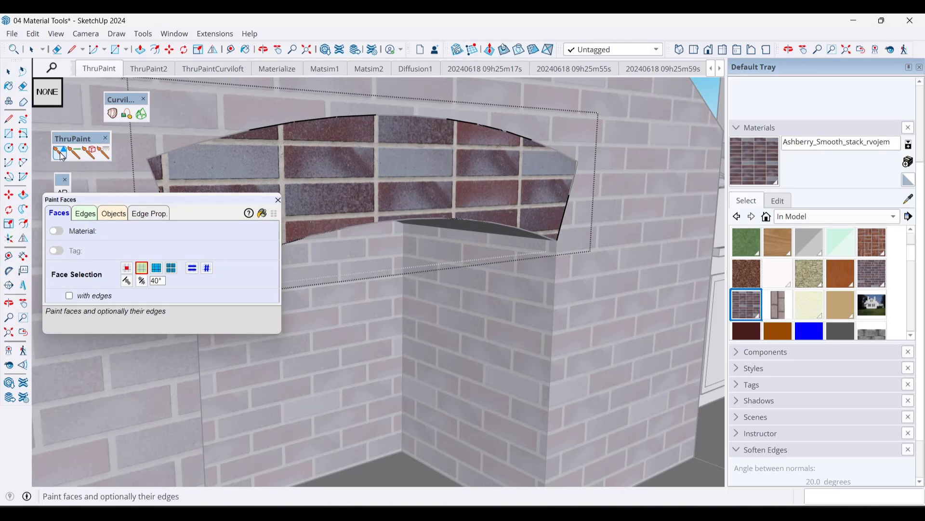
pyautogui.click(58, 232)
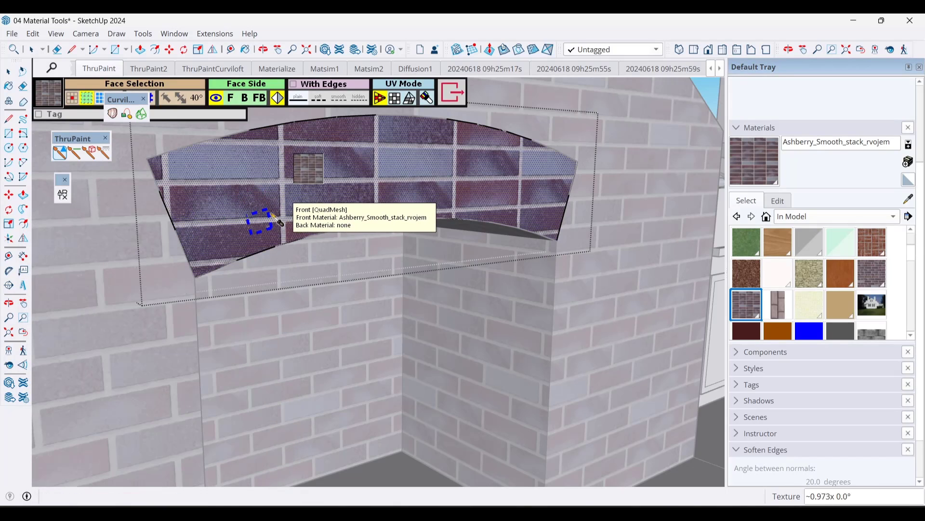
# Set the arch face's ThruPaint UV Mode to QuadMesh.
pyautogui.click(272, 214)
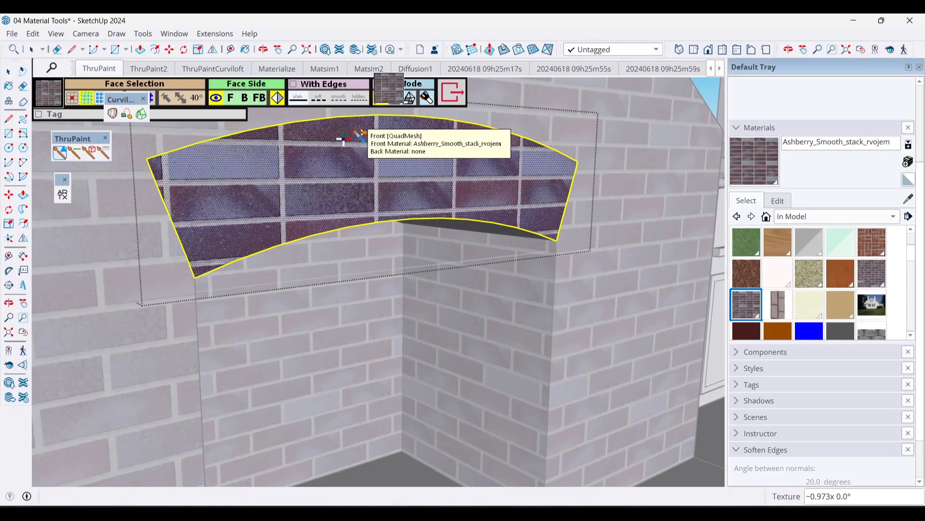
pyautogui.click(394, 97)
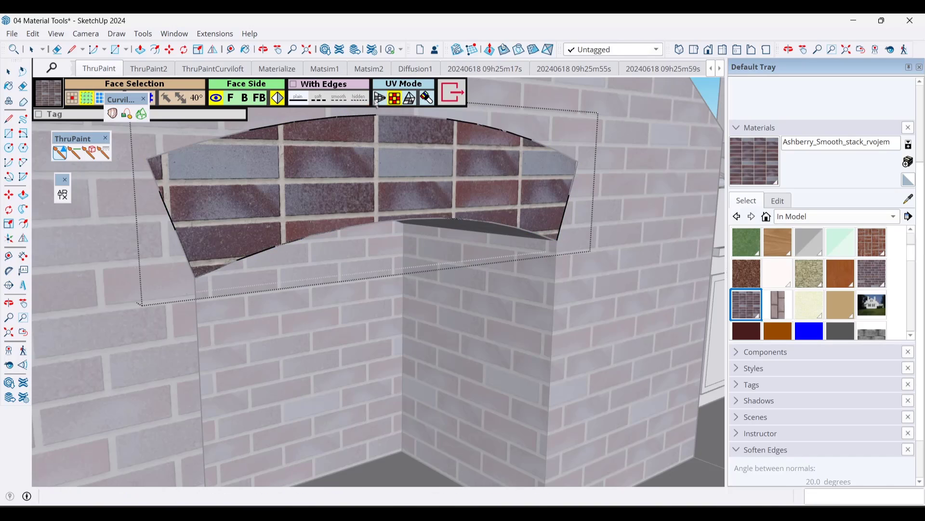
pyautogui.click(379, 98)
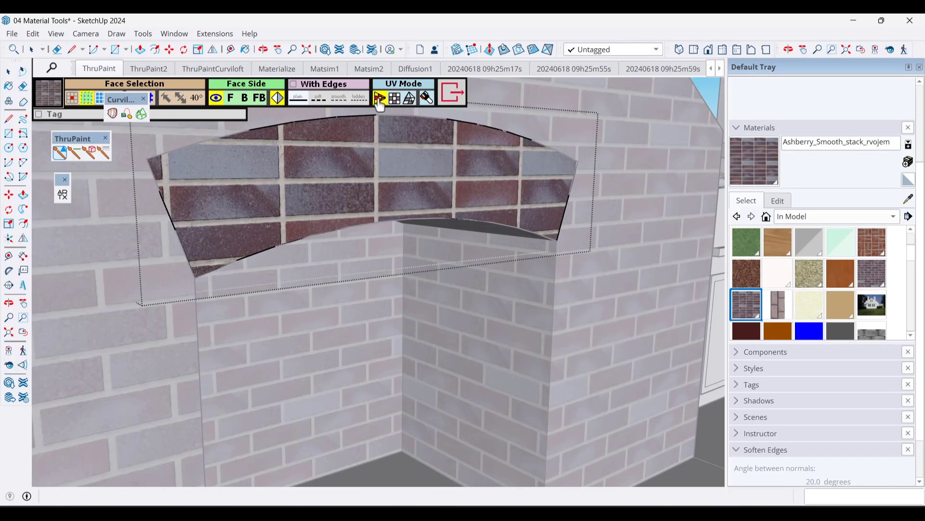
# Rotate and slide the bricks to follow the arch, then scale them to about 0.974x.
pyautogui.click(244, 237)
pyautogui.moveTo(283, 190); pyautogui.dragTo(187, 206)
pyautogui.moveTo(276, 196); pyautogui.dragTo(282, 176)
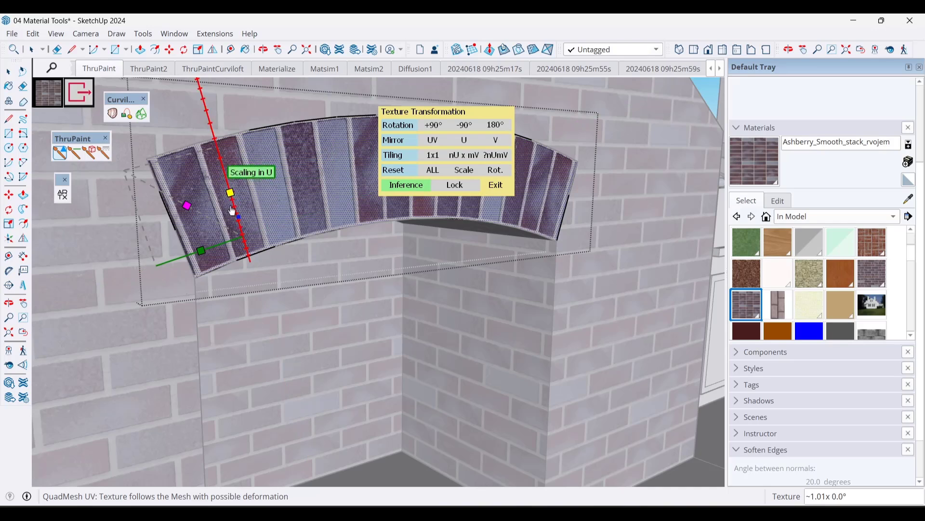
pyautogui.click(193, 208)
pyautogui.click(203, 205)
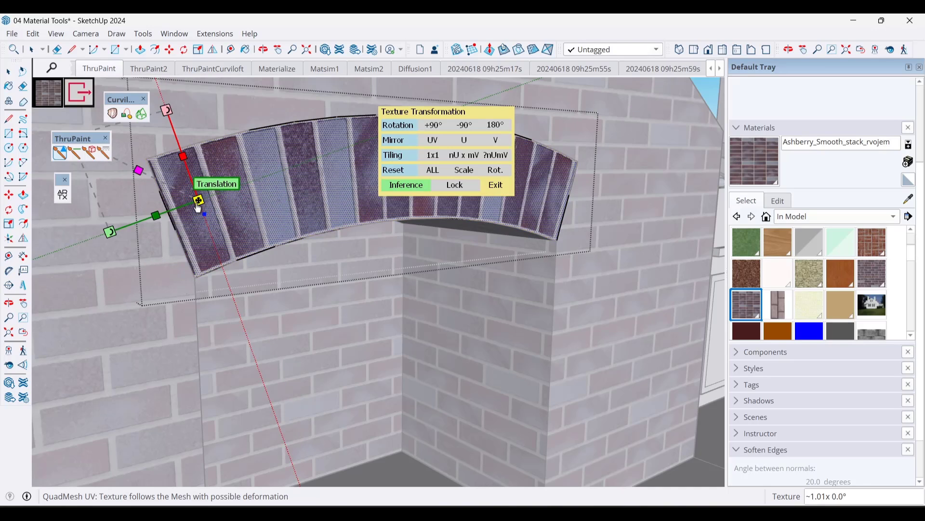
pyautogui.moveTo(140, 169); pyautogui.dragTo(141, 173)
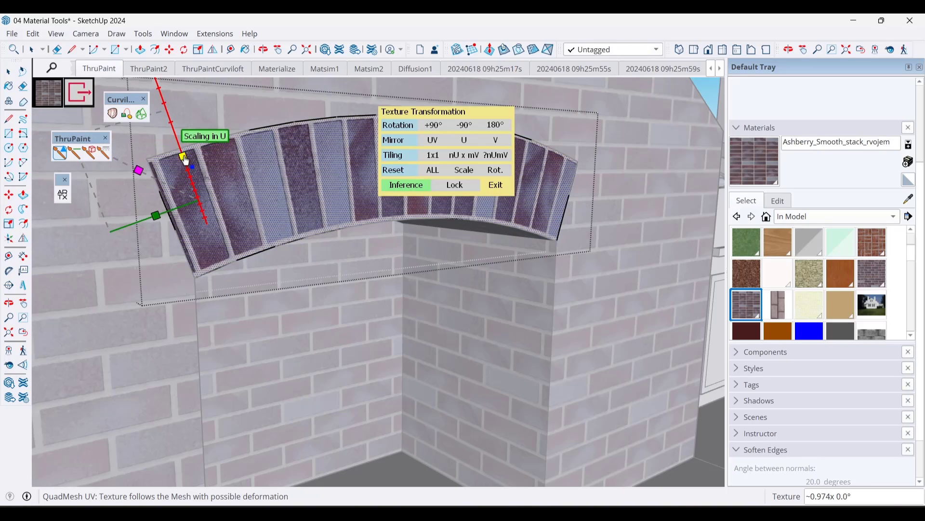
pyautogui.moveTo(183, 156)
pyautogui.mouseDown()
pyautogui.moveTo(189, 174)
pyautogui.moveTo(184, 161)
pyautogui.mouseUp()
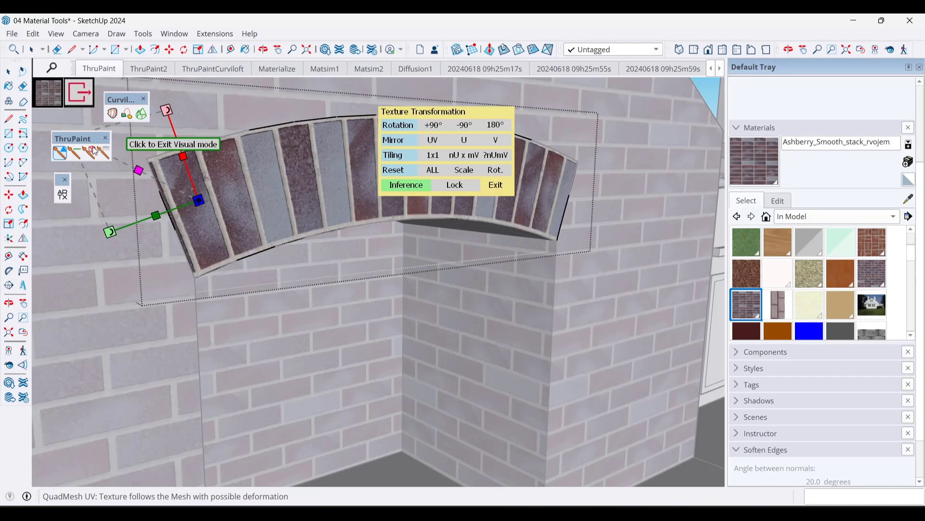
pyautogui.click(247, 162)
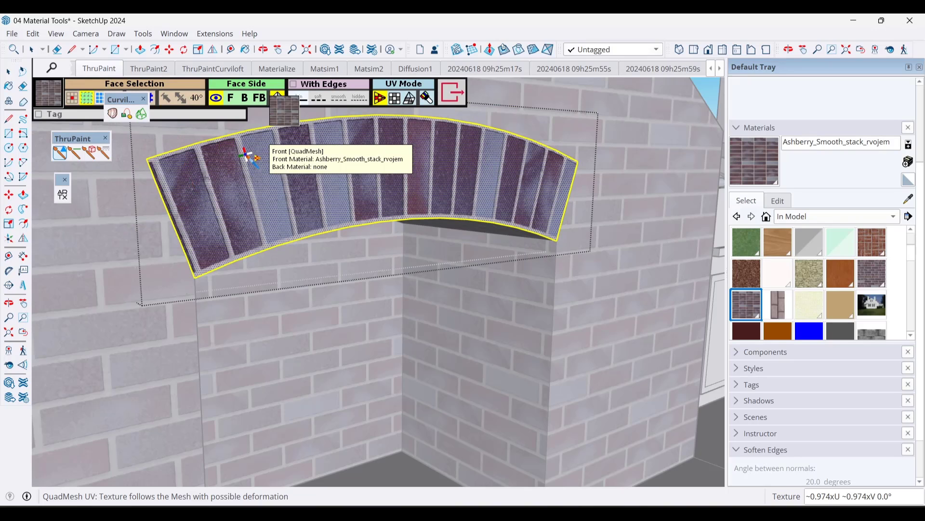
pyautogui.click(267, 173)
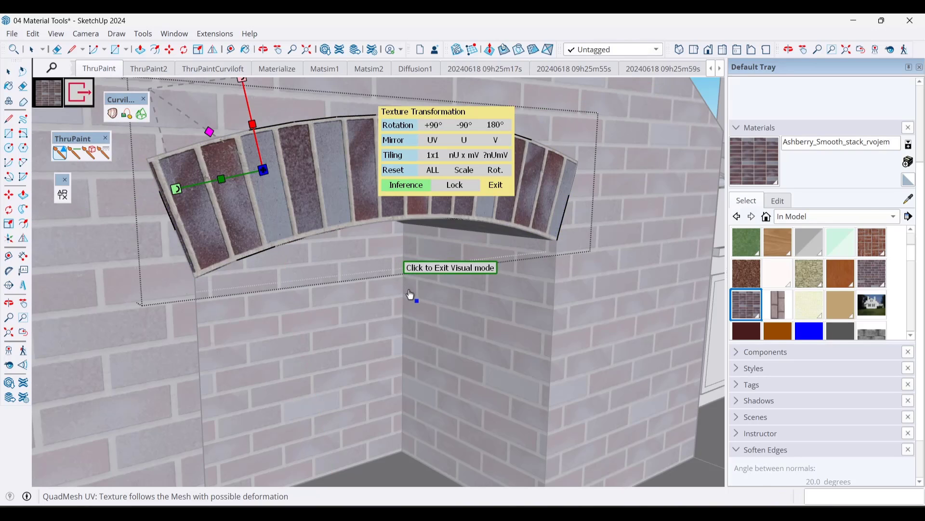